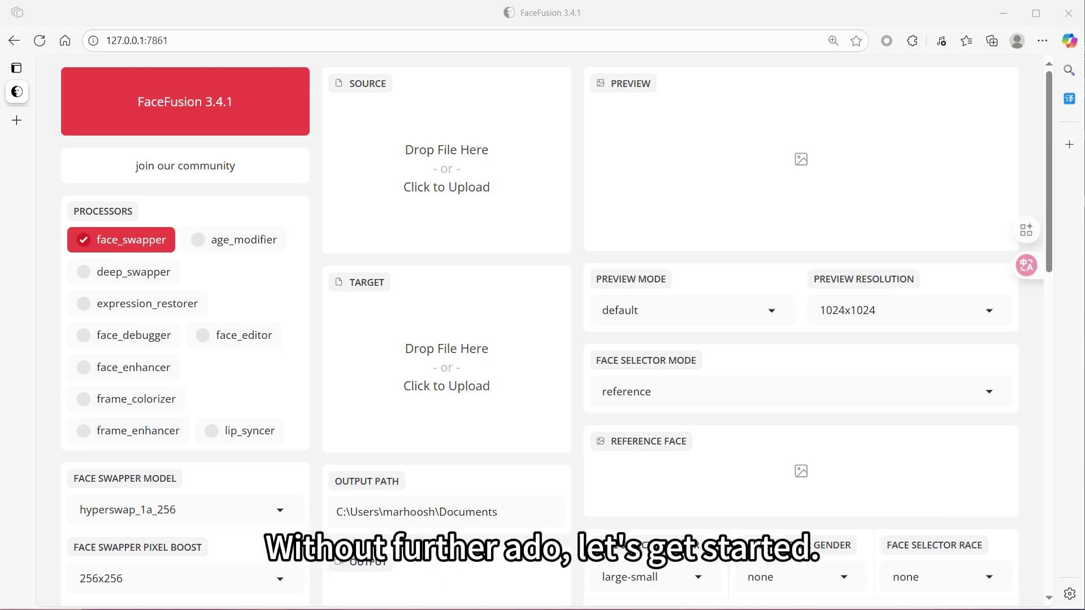
- With only face_swapper enabled, open the file picker to choose the source face image
{"action": "double_click", "coordinate": [103, 212]}
{"action": "left_click", "coordinate": [52, 250]}
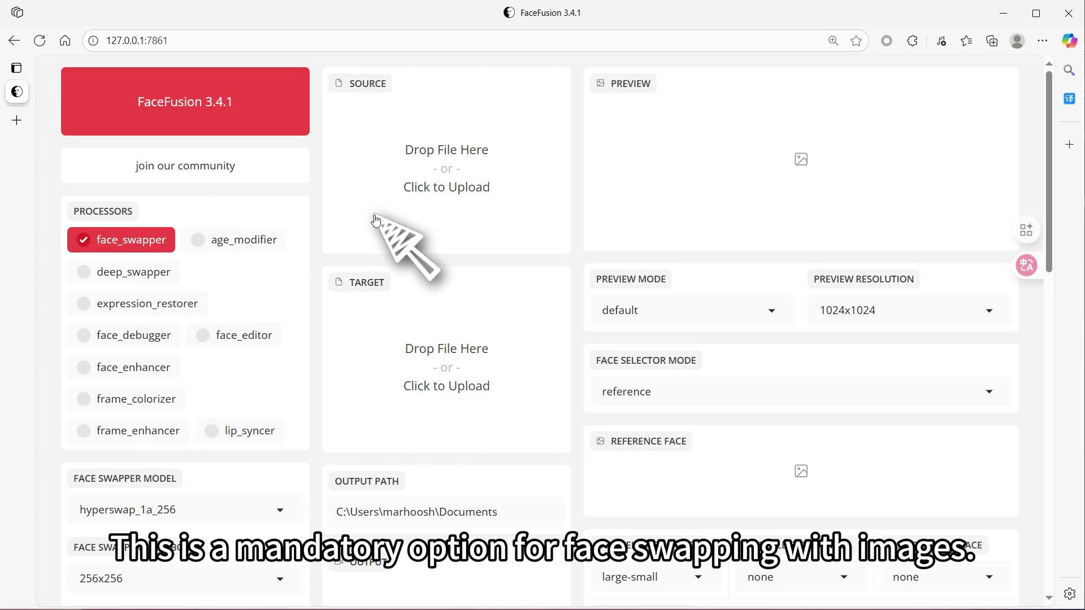
{"action": "left_click", "coordinate": [399, 192]}
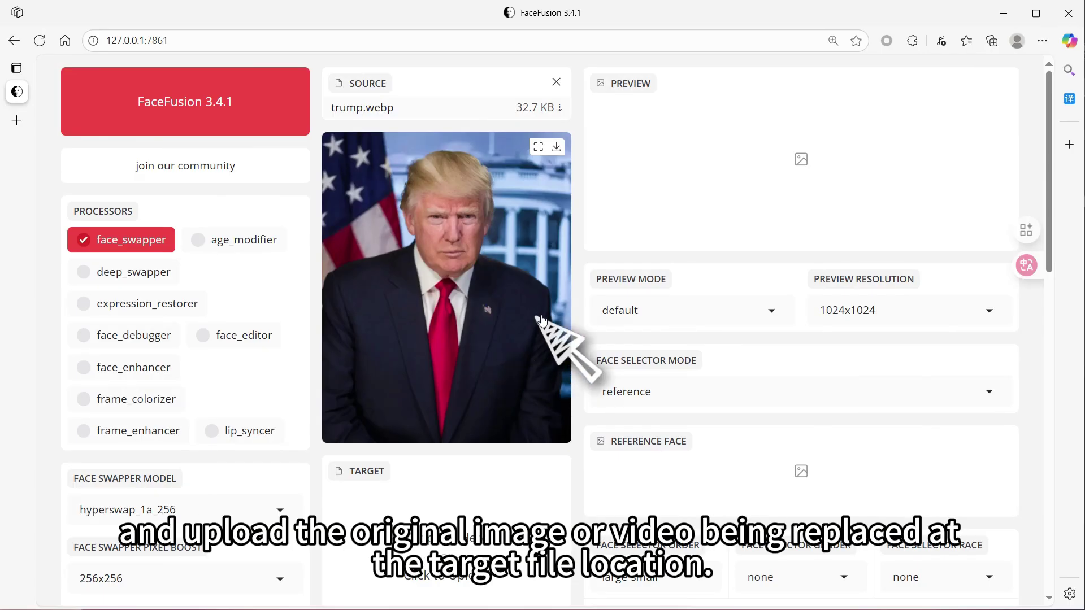
- Load trump.webp as the source face and a .jpeg photo as the target
{"action": "scroll", "coordinate": [580, 304], "scroll_direction": "down", "scroll_amount": 5}
{"action": "left_click", "coordinate": [521, 267]}
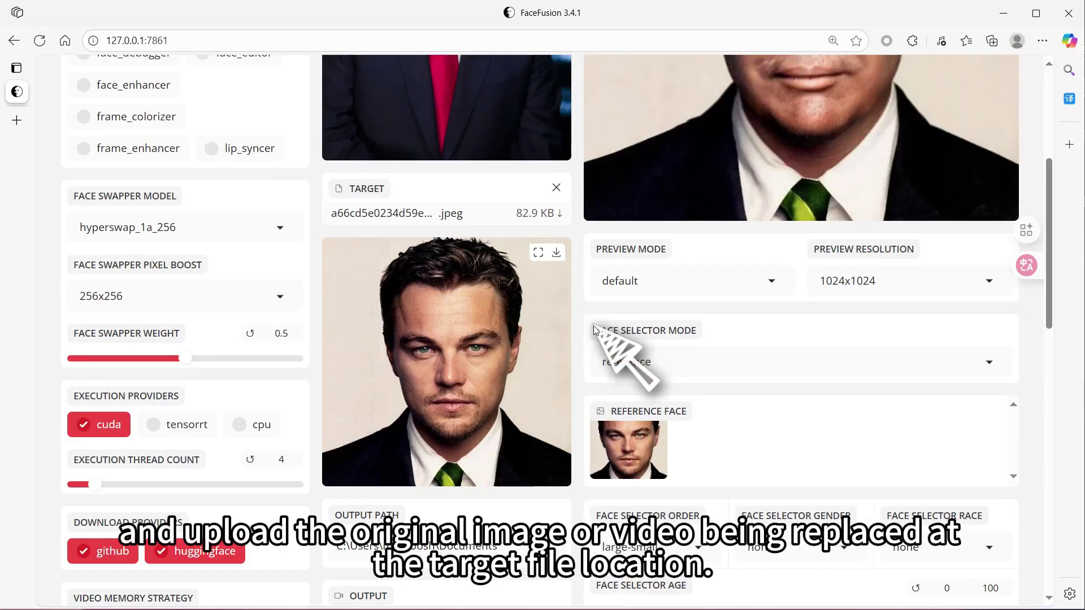
{"action": "scroll", "coordinate": [599, 361], "scroll_direction": "up", "scroll_amount": 5}
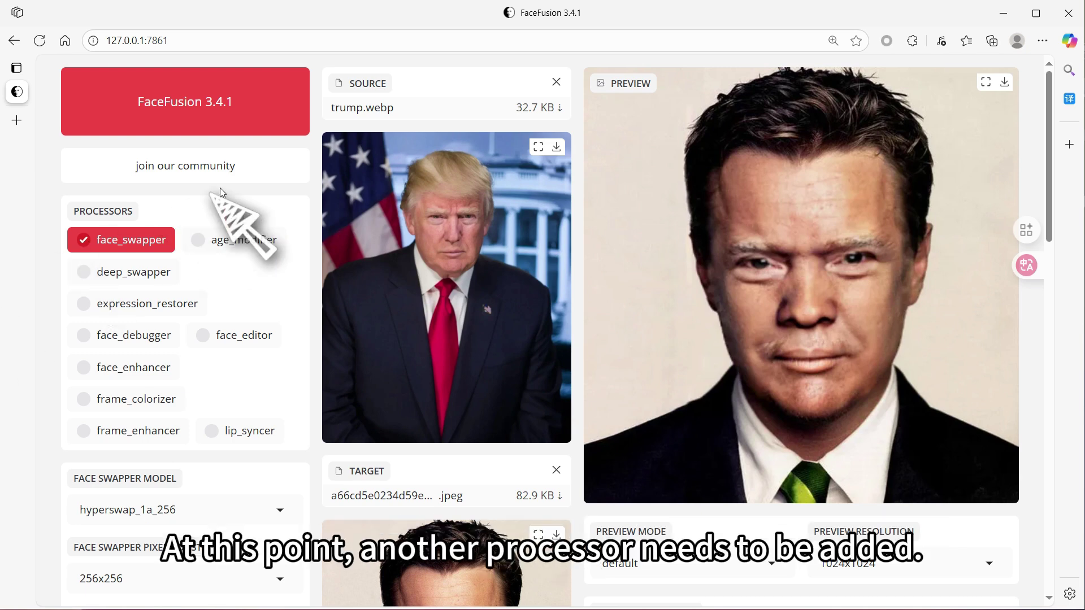
- Enable face_enhancer alongside face_swapper, keeping the default gfpgan_1.4 model at blend 80
{"action": "left_click", "coordinate": [110, 365]}
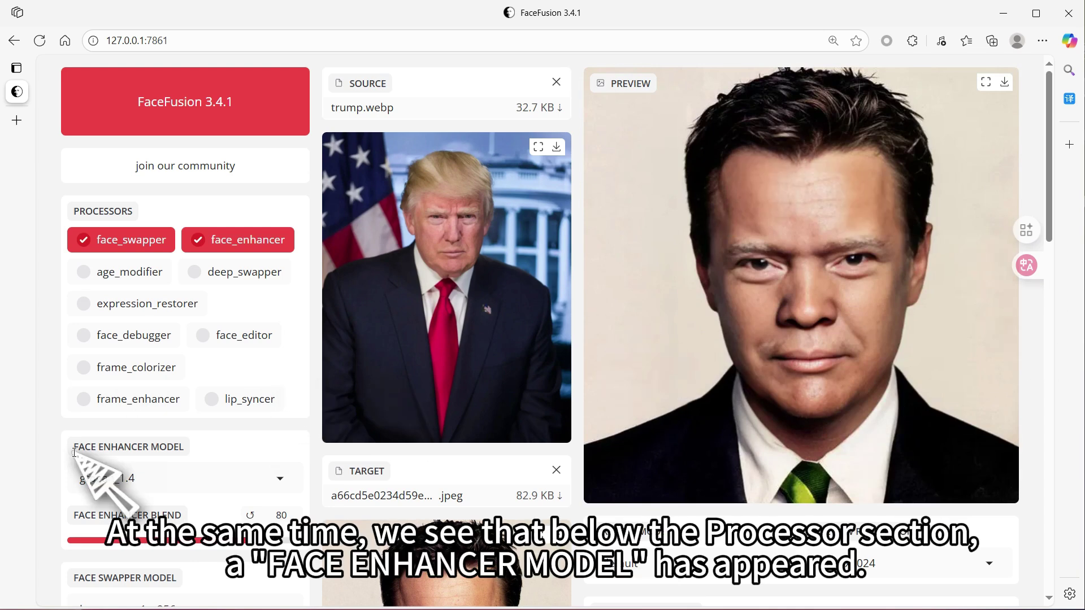
{"action": "left_click_drag", "start_coordinate": [72, 447], "coordinate": [184, 460]}
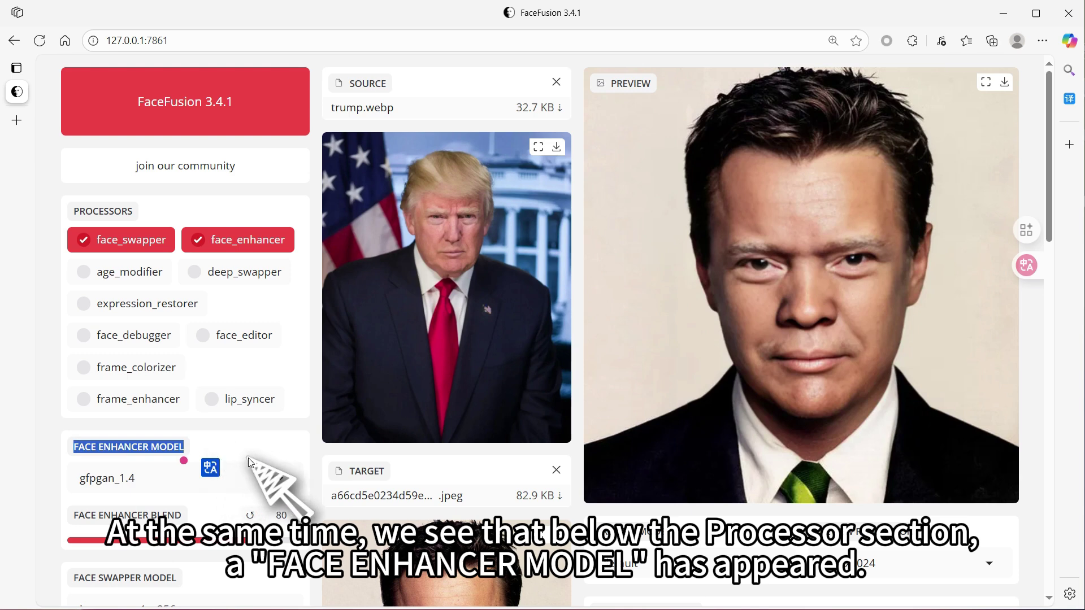
{"action": "left_click", "coordinate": [263, 454]}
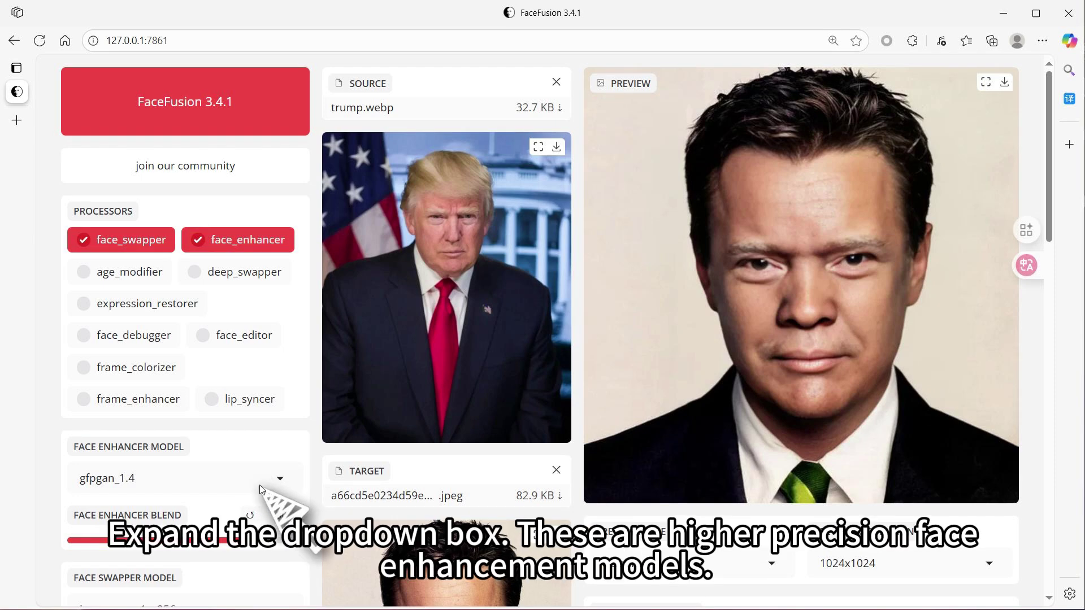
- Change the face enhancer model from gfpgan_1.4 to gpen_bfr_512 and let the preview re-render
{"action": "left_click", "coordinate": [258, 483]}
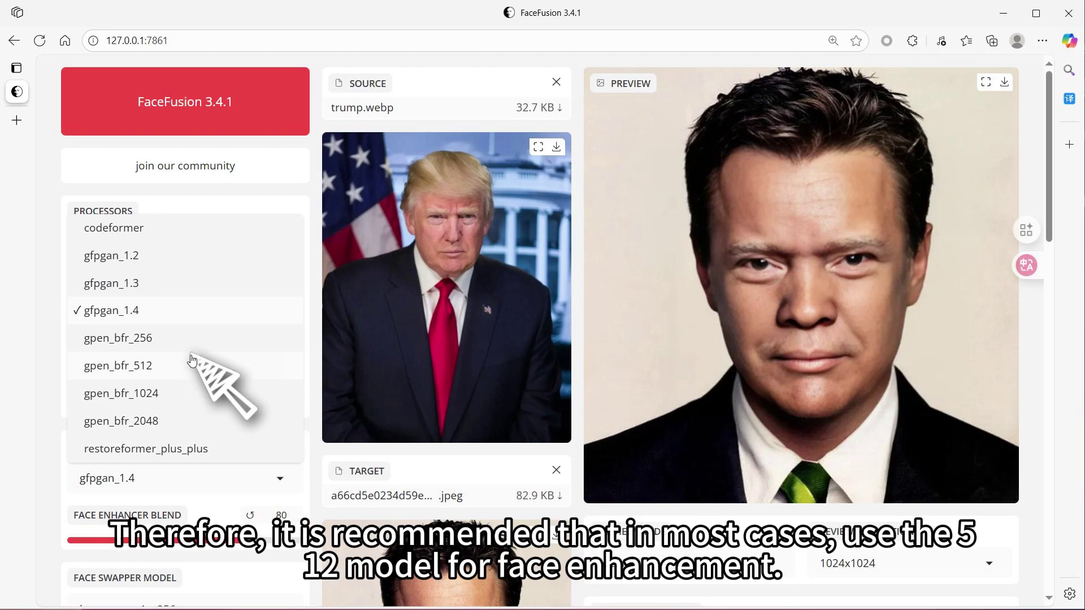
{"action": "left_click", "coordinate": [178, 374]}
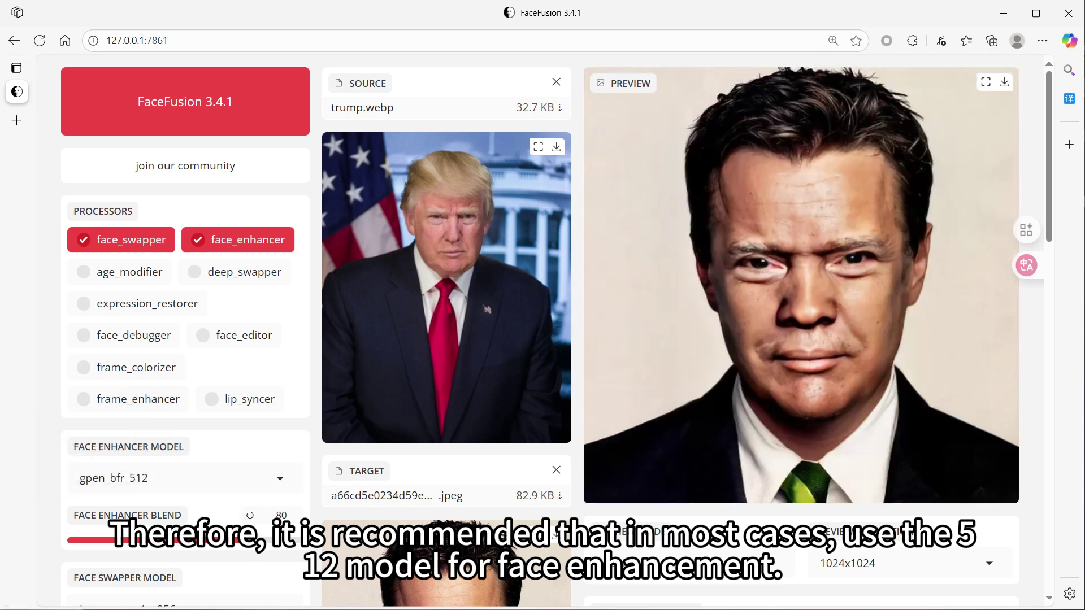
{"action": "left_click_drag", "start_coordinate": [73, 516], "coordinate": [186, 519]}
- Test face enhancer blend at 0, then raise it to 100
{"action": "left_click", "coordinate": [205, 519]}
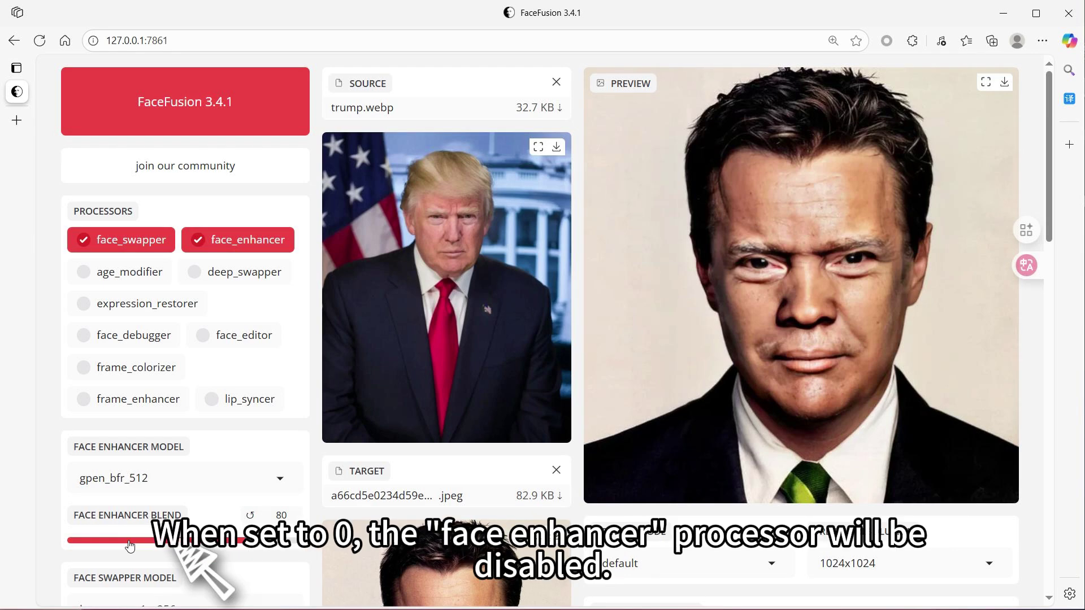
{"action": "left_click", "coordinate": [75, 547]}
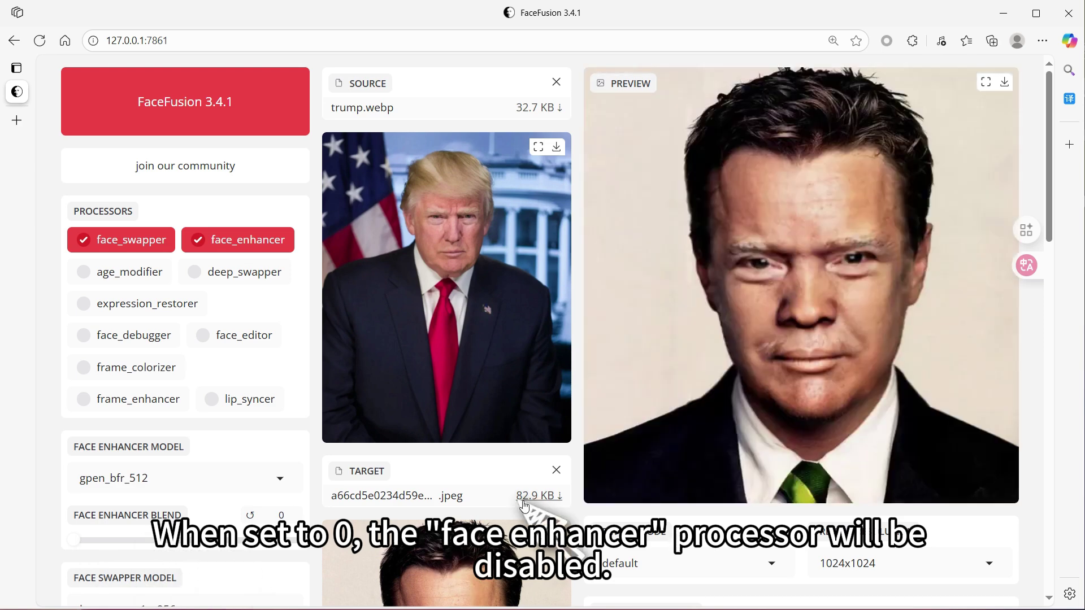
{"action": "left_click", "coordinate": [298, 540]}
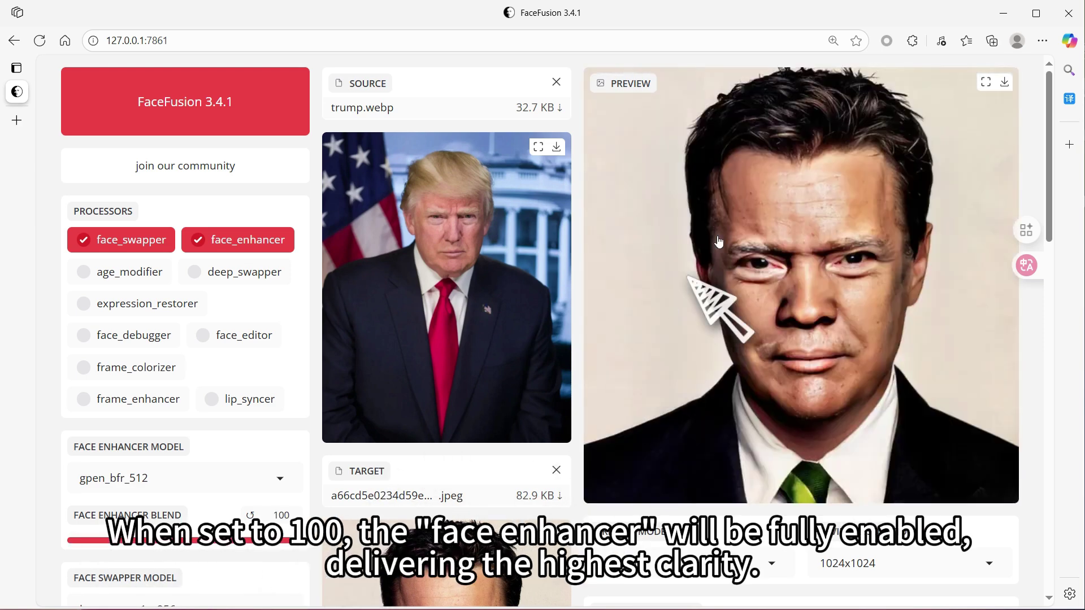
- Set the face enhancer model back to gfpgan_1.4
{"action": "left_click", "coordinate": [280, 478]}
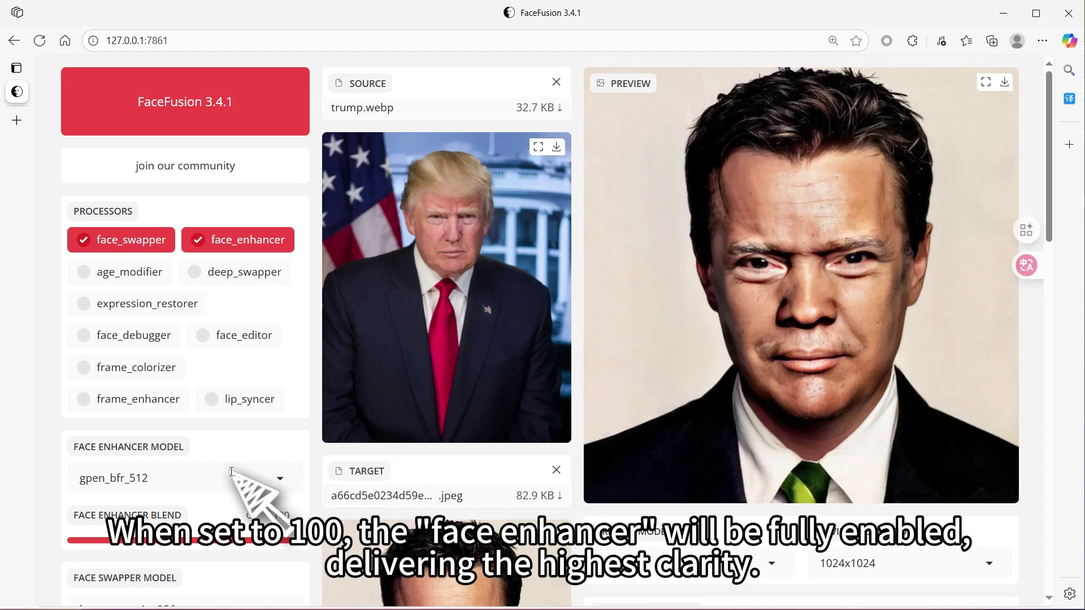
{"action": "left_click", "coordinate": [142, 453]}
{"action": "scroll", "coordinate": [262, 406], "scroll_direction": "down", "scroll_amount": 3}
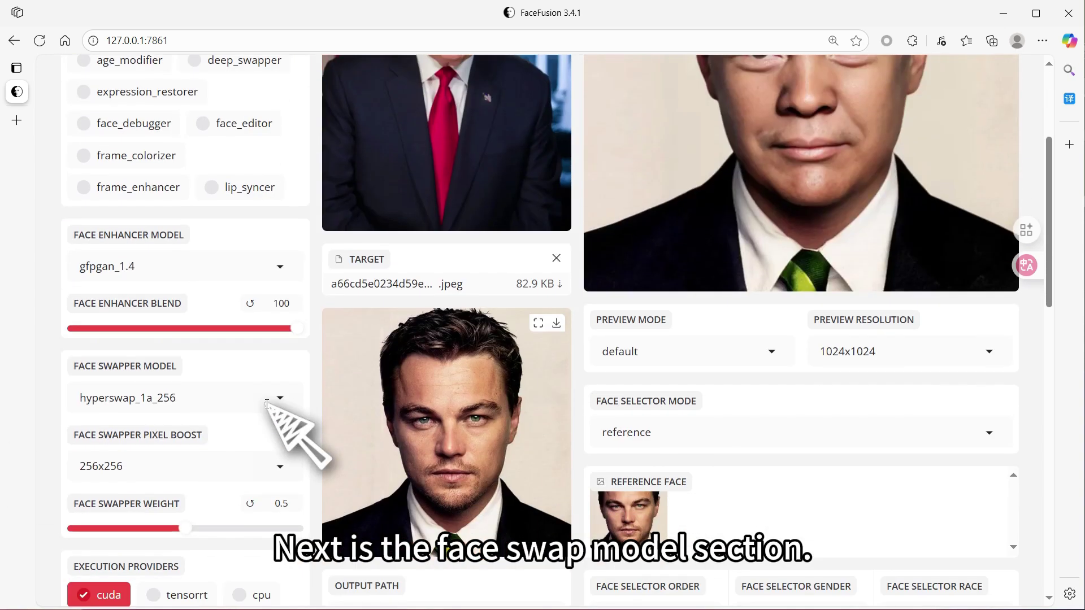
- Try the inswapper_128, inswapper_128_fp16 and blendswap_256 face swapper models
{"action": "left_click", "coordinate": [219, 398]}
{"action": "scroll", "coordinate": [215, 203], "scroll_direction": "down", "scroll_amount": 5}
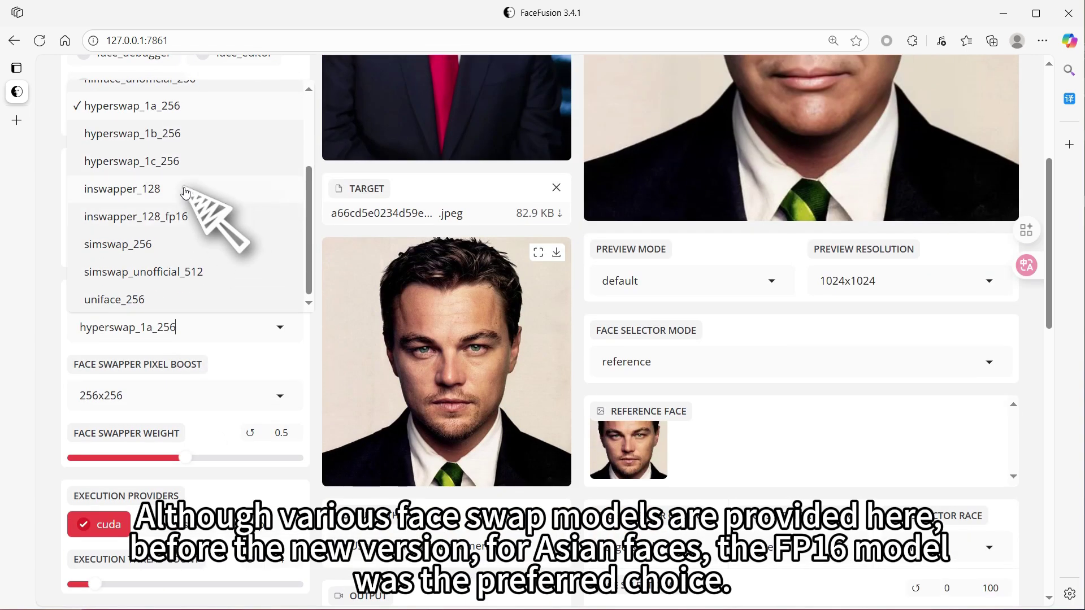
{"action": "left_click", "coordinate": [176, 134]}
{"action": "scroll", "coordinate": [295, 392], "scroll_direction": "up", "scroll_amount": 3}
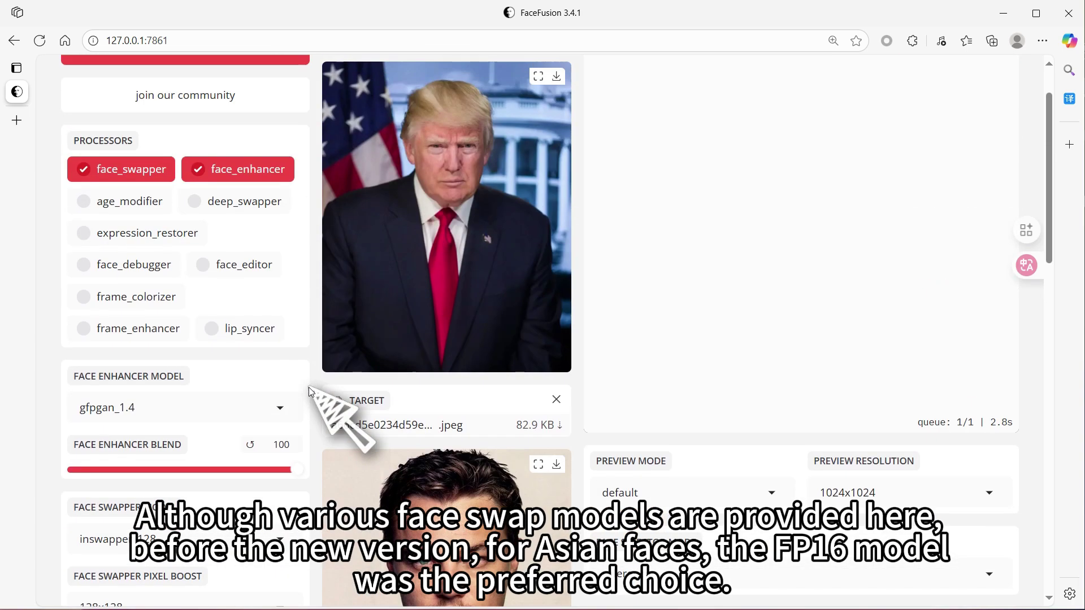
{"action": "scroll", "coordinate": [271, 526], "scroll_direction": "down", "scroll_amount": 1}
{"action": "left_click", "coordinate": [186, 468]}
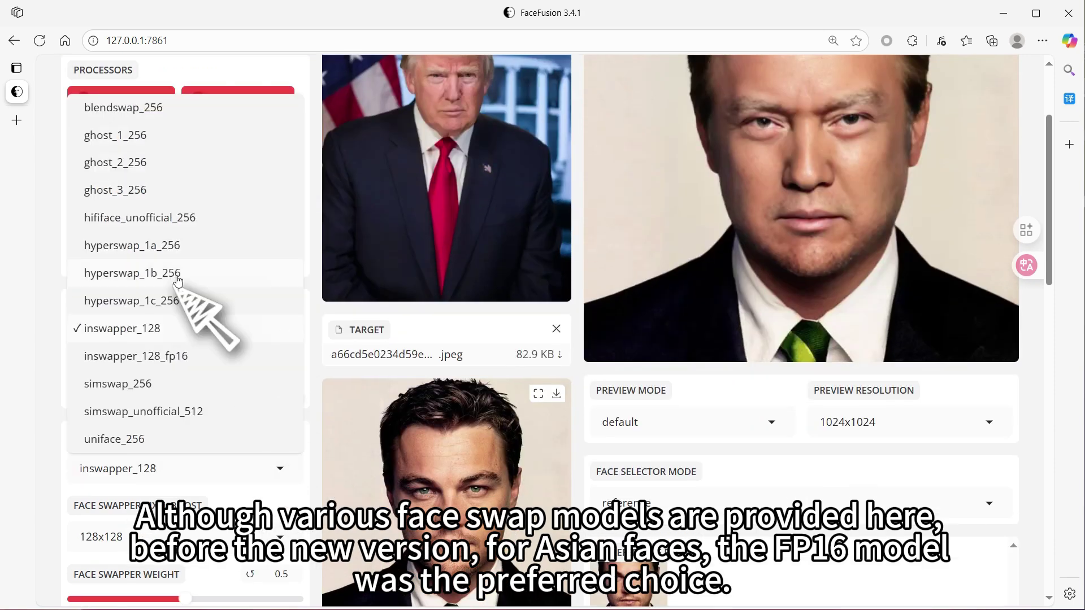
{"action": "left_click", "coordinate": [187, 351]}
{"action": "scroll", "coordinate": [313, 409], "scroll_direction": "up", "scroll_amount": 2}
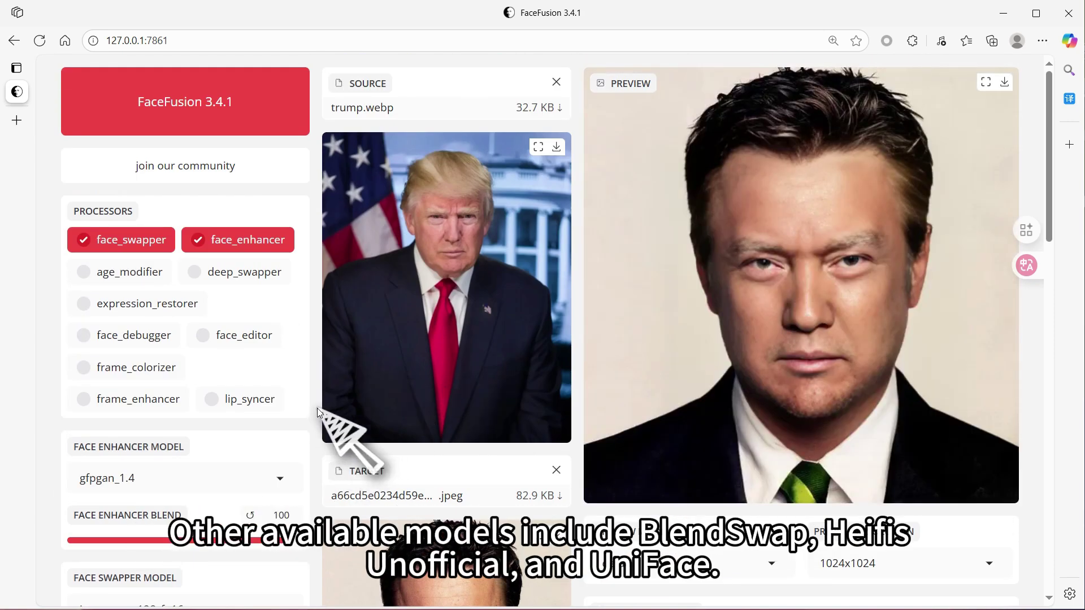
{"action": "scroll", "coordinate": [317, 408], "scroll_direction": "down", "scroll_amount": 1}
{"action": "left_click", "coordinate": [259, 533]}
{"action": "left_click", "coordinate": [172, 191]}
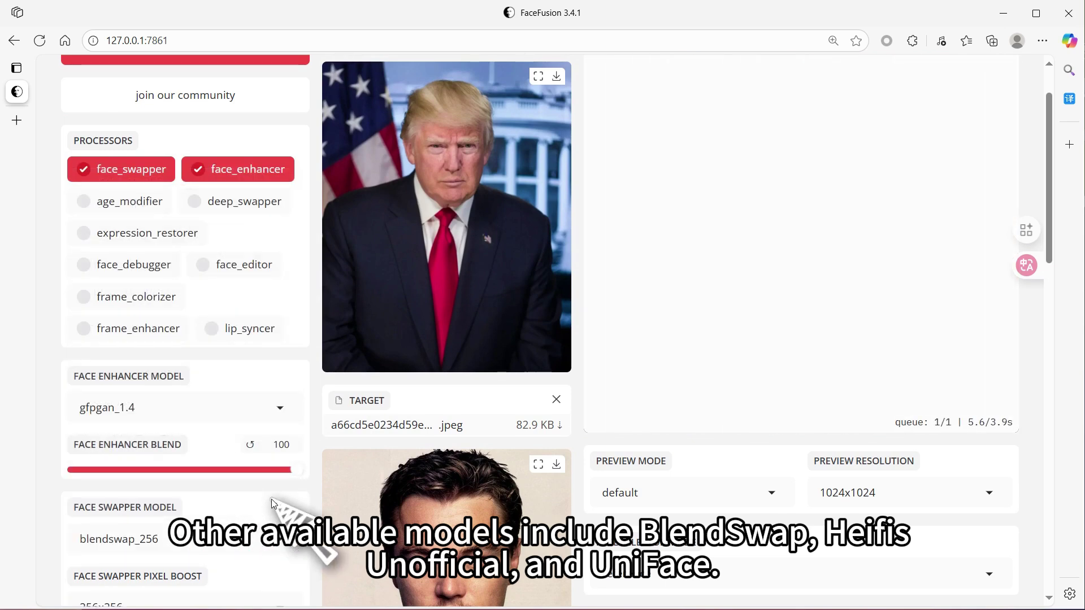
- Try ghost_1_256, hififace_unofficial_256, simswap_256 and uniface_256, then return to hyperswap_1a_256
{"action": "left_click", "coordinate": [247, 542]}
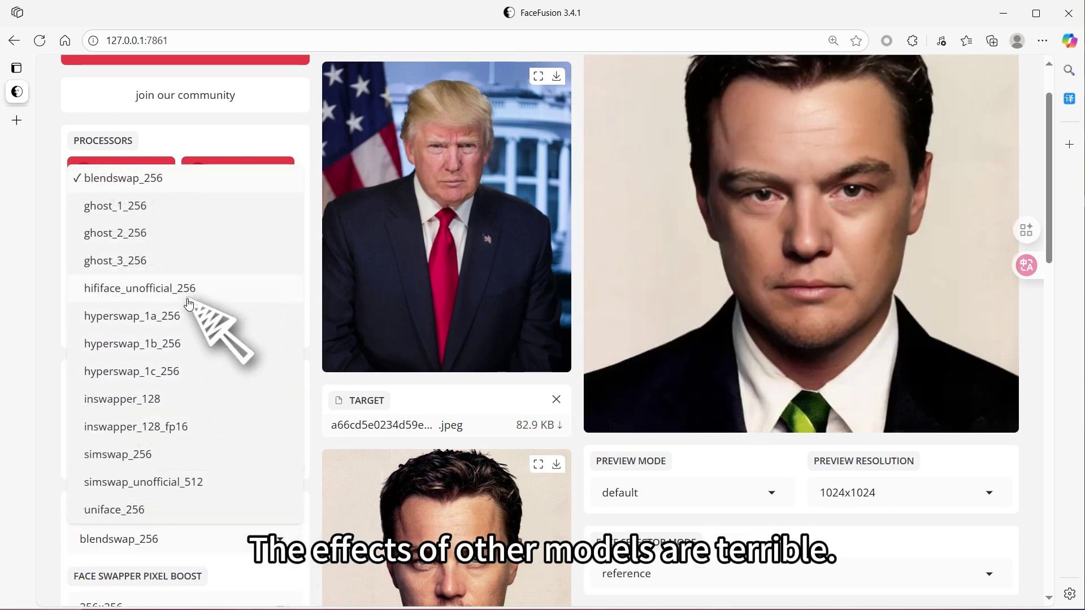
{"action": "left_click", "coordinate": [169, 207]}
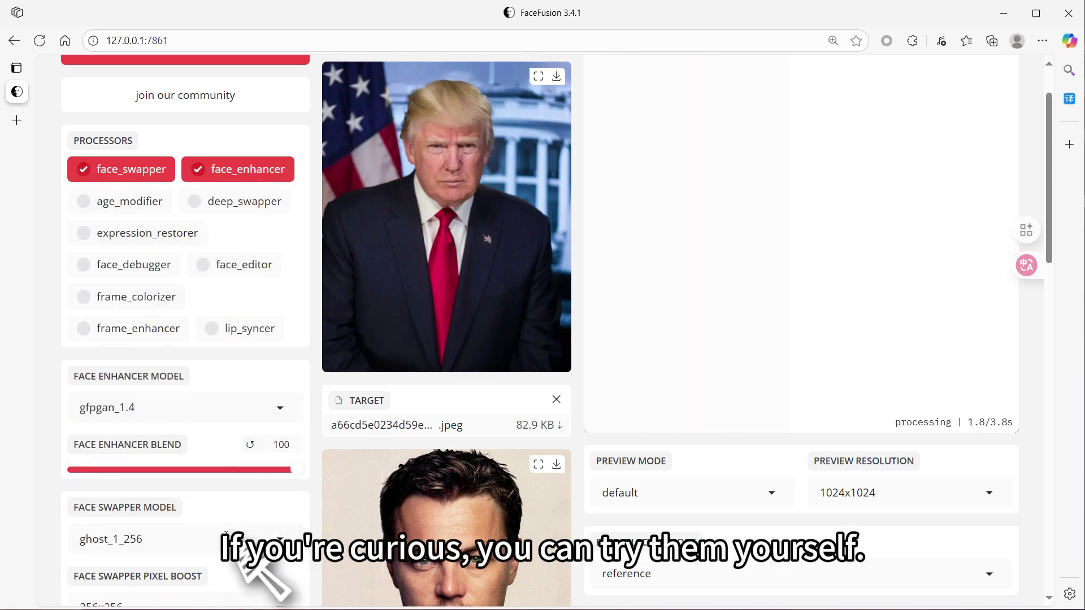
{"action": "left_click", "coordinate": [238, 545]}
{"action": "left_click", "coordinate": [195, 291]}
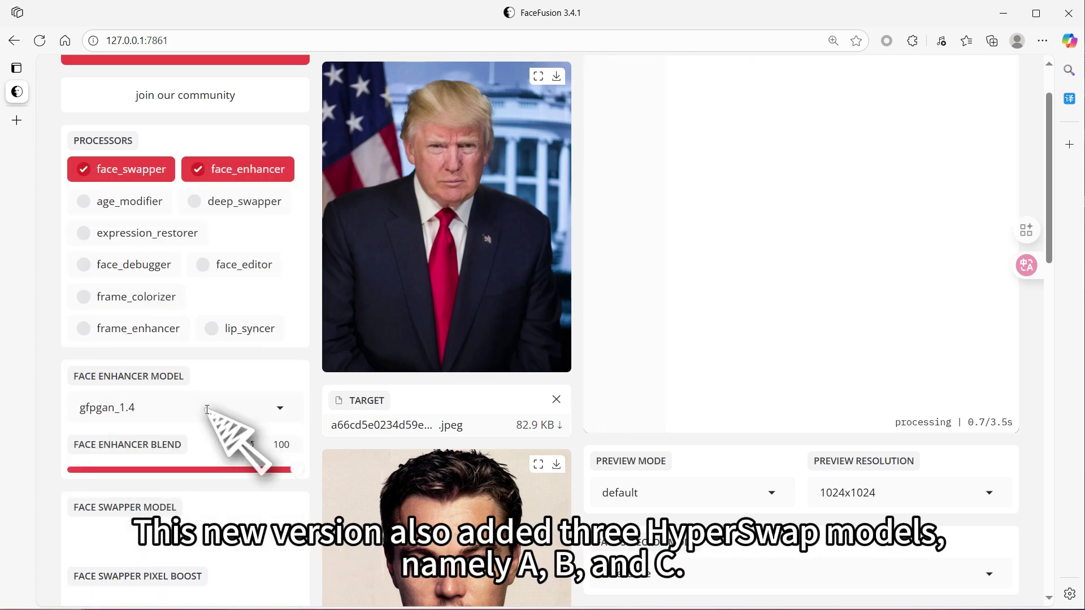
{"action": "left_click", "coordinate": [249, 540]}
{"action": "left_click", "coordinate": [215, 456]}
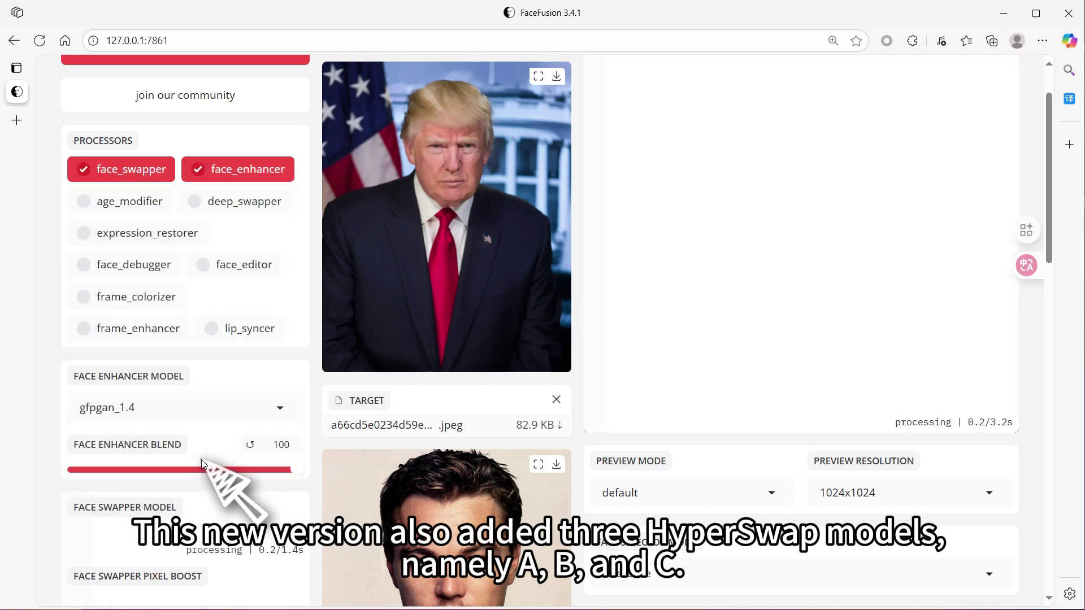
{"action": "left_click", "coordinate": [243, 544]}
{"action": "left_click", "coordinate": [179, 509]}
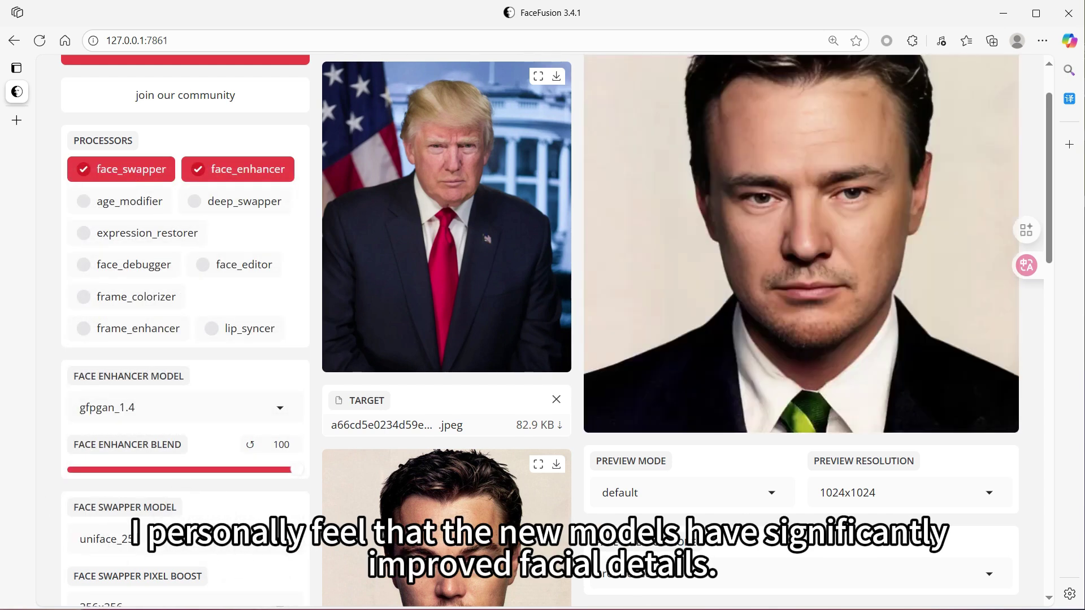
{"action": "left_click", "coordinate": [212, 541]}
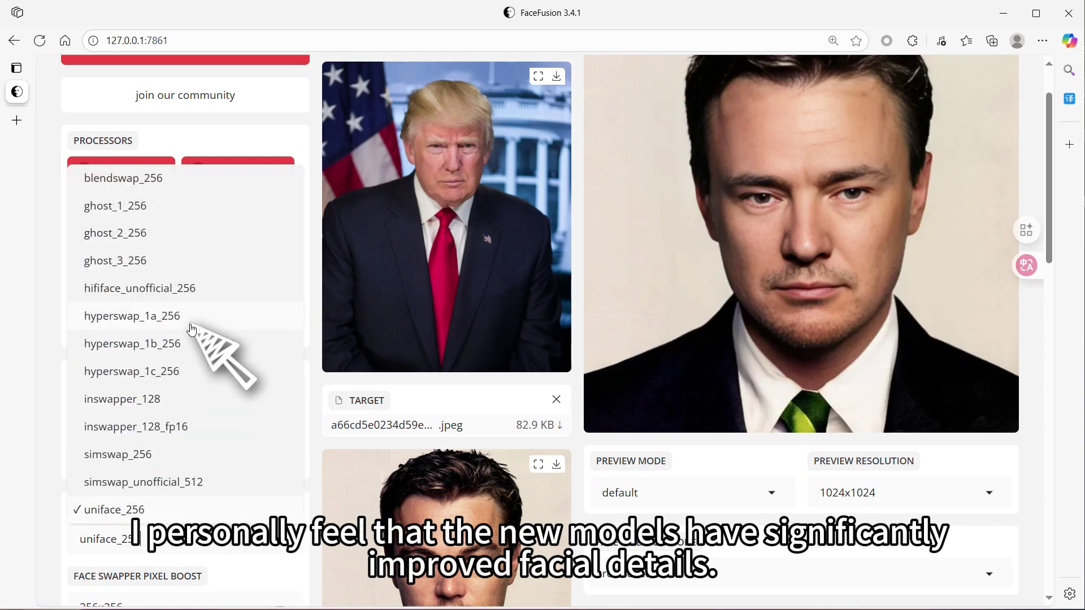
{"action": "left_click", "coordinate": [191, 317]}
{"action": "scroll", "coordinate": [215, 491], "scroll_direction": "down", "scroll_amount": 1}
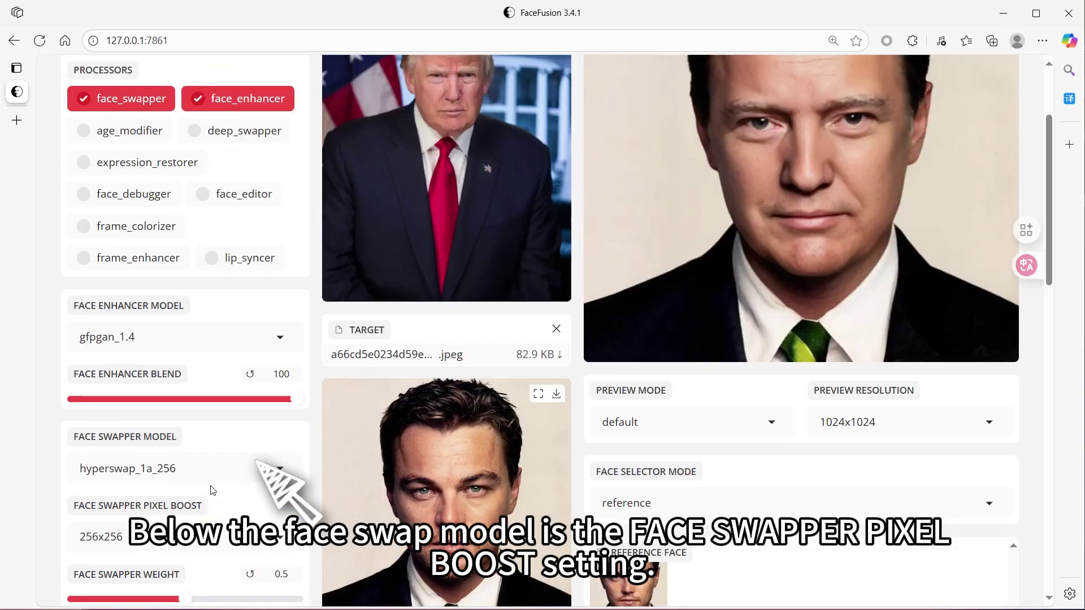
- Set face swapper pixel boost to 512x512 and switch off face_enhancer
{"action": "left_click_drag", "start_coordinate": [74, 505], "coordinate": [202, 506]}
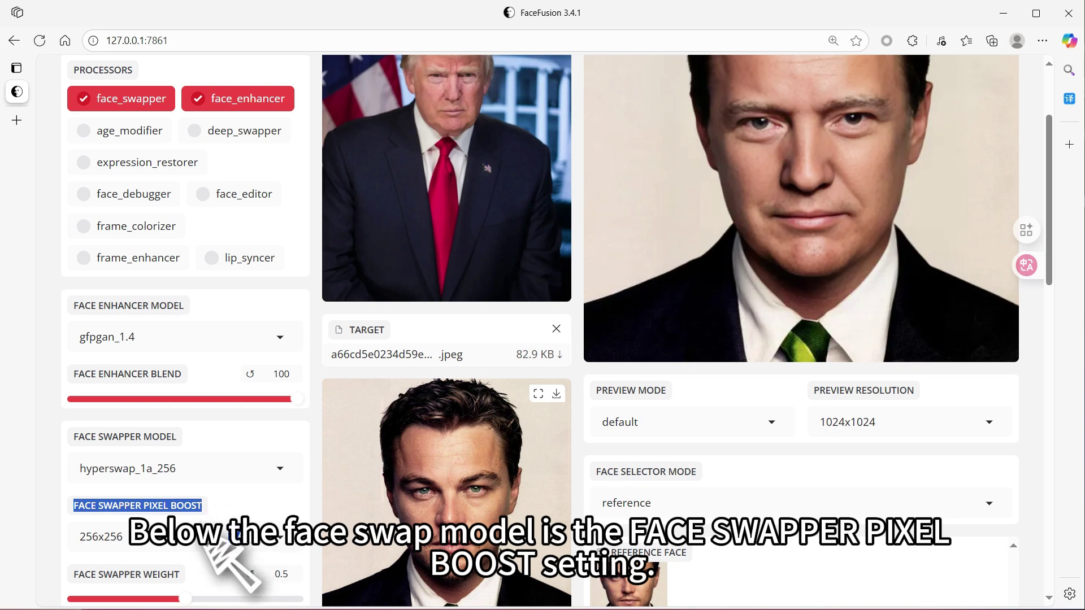
{"action": "left_click", "coordinate": [243, 536]}
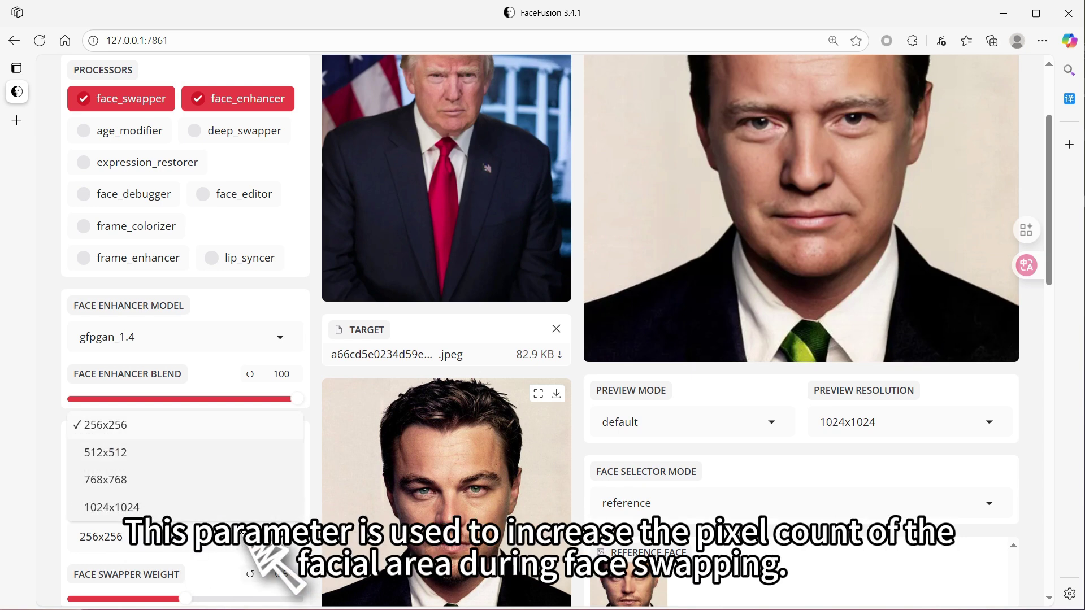
{"action": "left_click", "coordinate": [205, 453]}
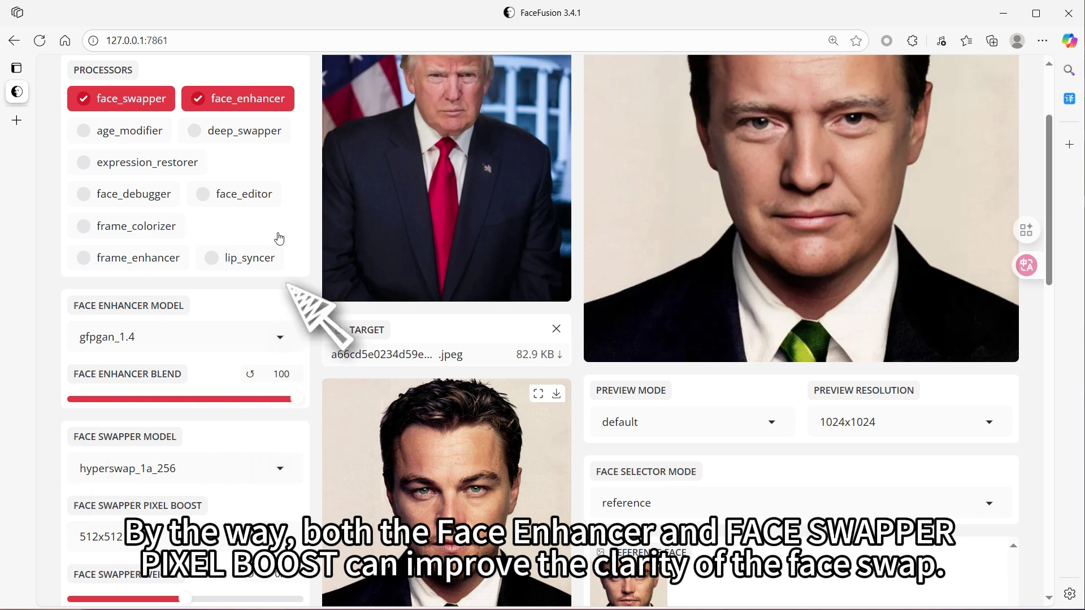
{"action": "left_click", "coordinate": [270, 99]}
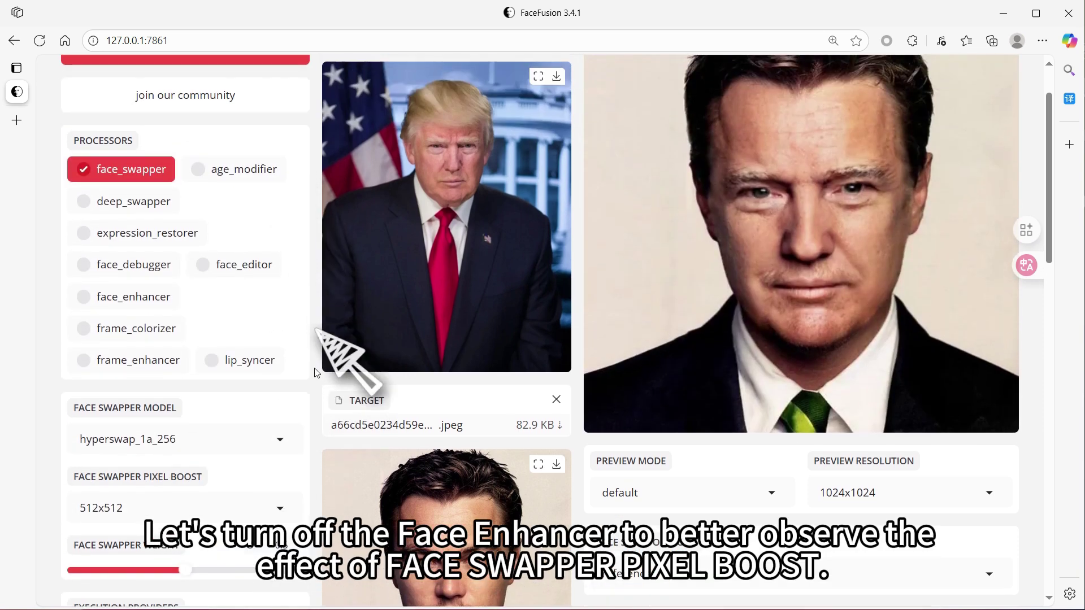
- Cycle pixel boost through 256x256, 512x512, 768x768 and 1024x1024, ending on 256x256
{"action": "left_click", "coordinate": [241, 507]}
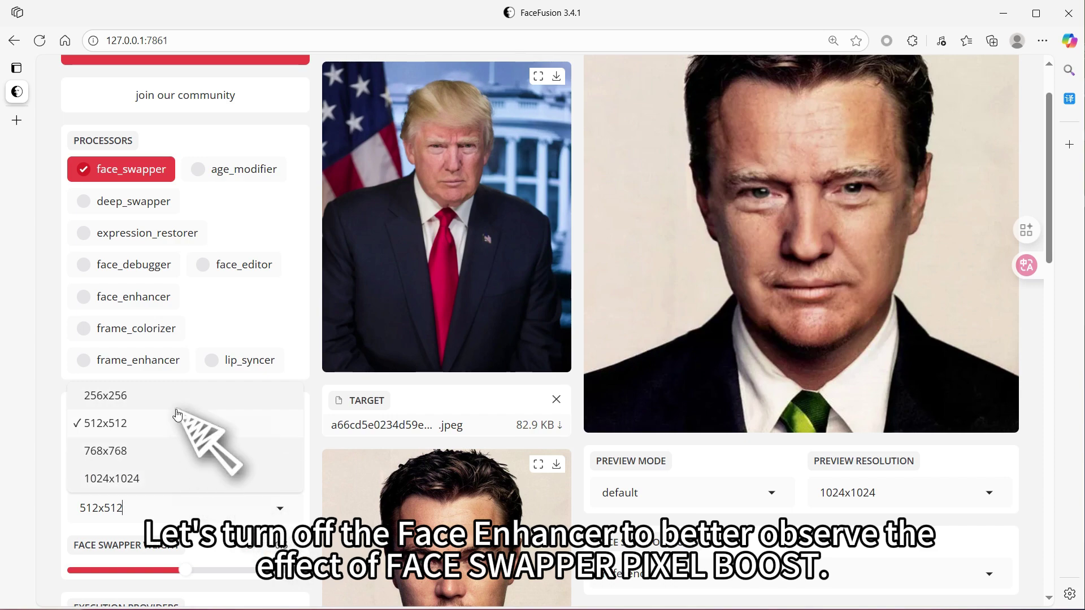
{"action": "left_click", "coordinate": [173, 398]}
{"action": "left_click", "coordinate": [237, 508]}
{"action": "left_click", "coordinate": [182, 422]}
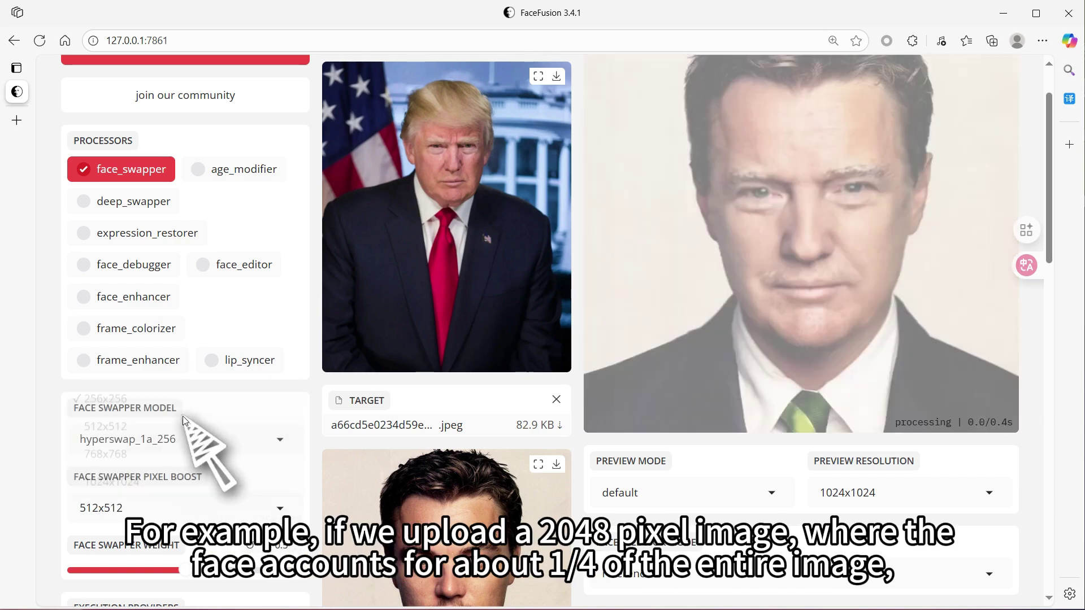
{"action": "left_click", "coordinate": [207, 502]}
{"action": "left_click", "coordinate": [192, 454]}
{"action": "left_click", "coordinate": [212, 499]}
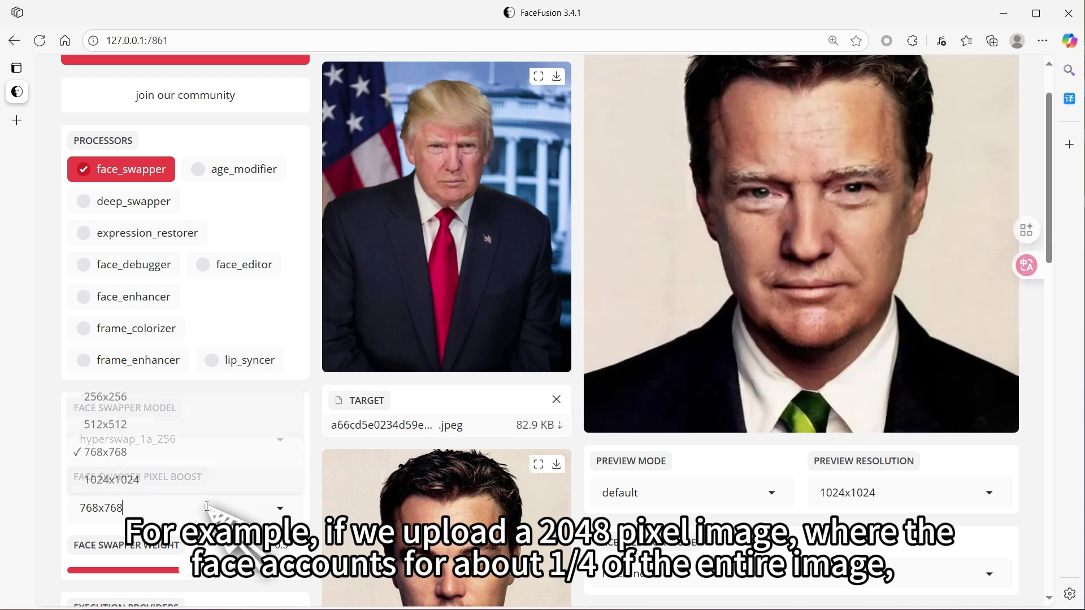
{"action": "left_click", "coordinate": [190, 481]}
{"action": "left_click", "coordinate": [212, 503]}
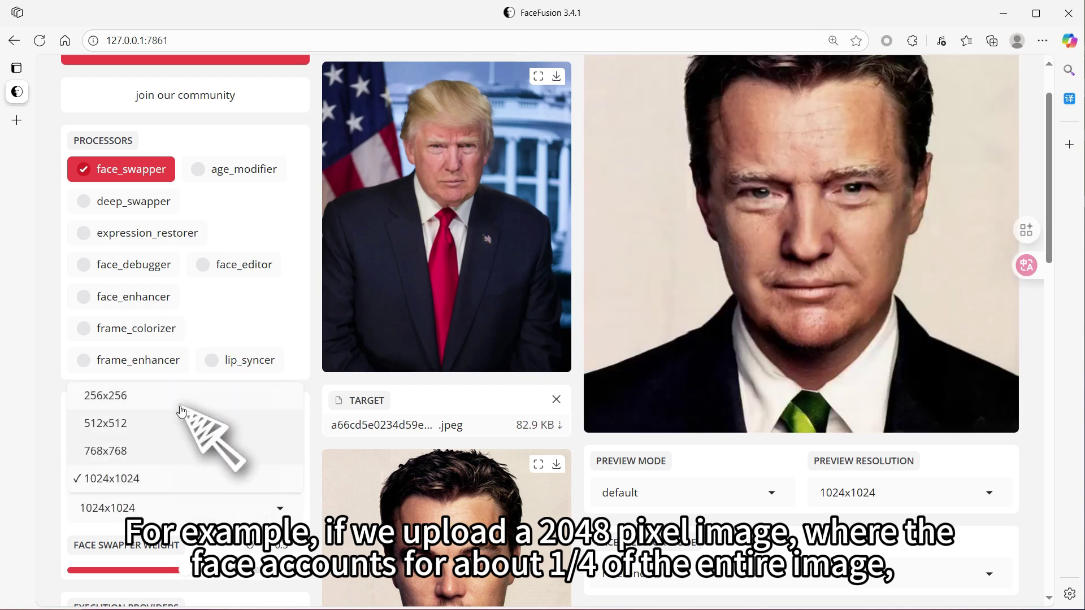
{"action": "left_click", "coordinate": [178, 401]}
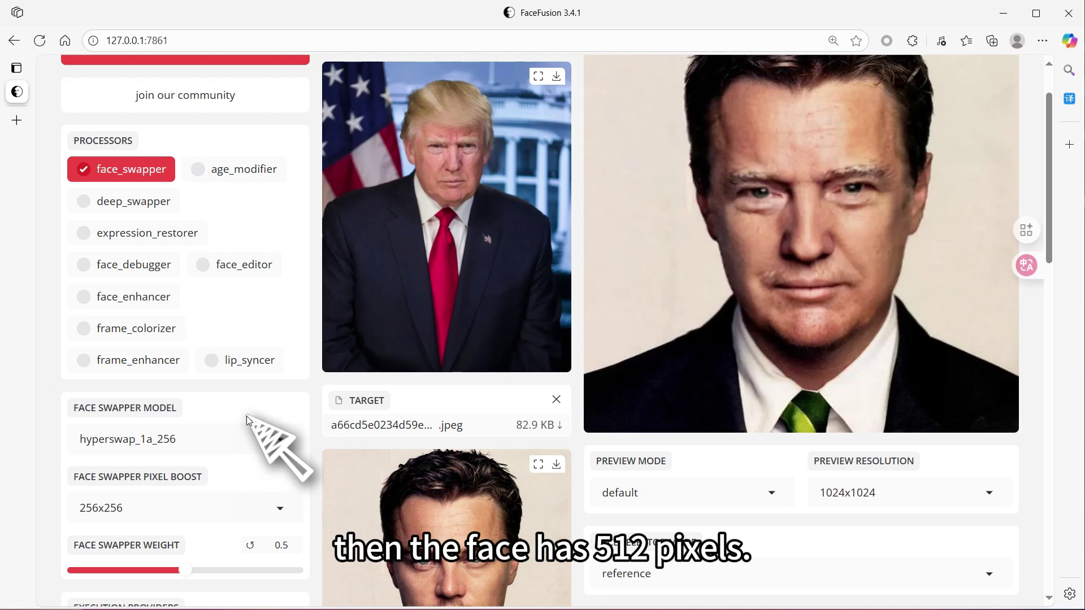
- Try pixel boost at 512x512, then return it to 256x256
{"action": "left_click", "coordinate": [223, 509]}
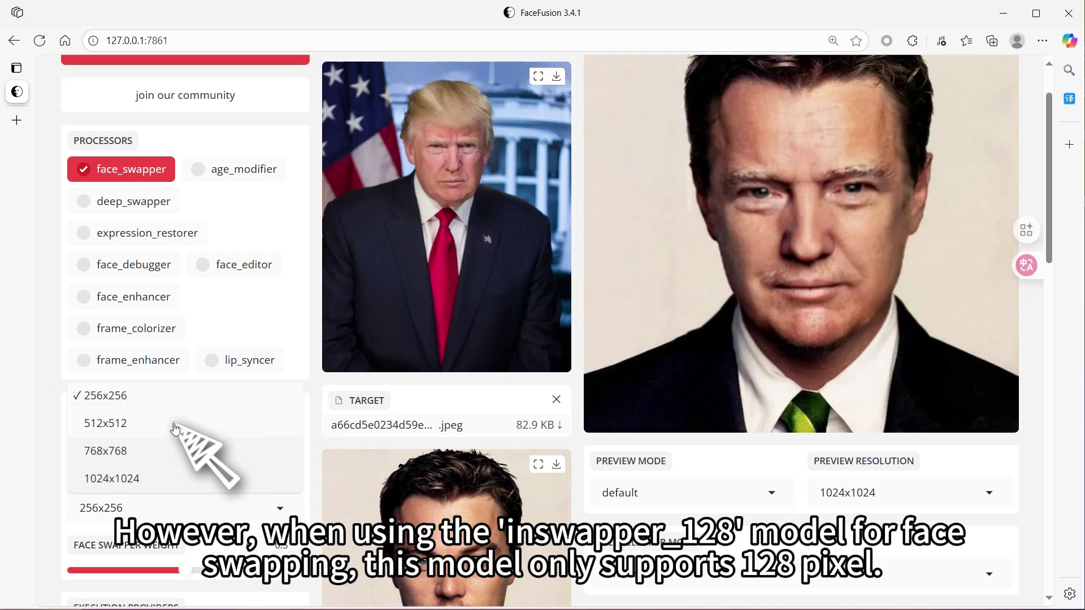
{"action": "left_click", "coordinate": [172, 421]}
{"action": "left_click", "coordinate": [215, 511]}
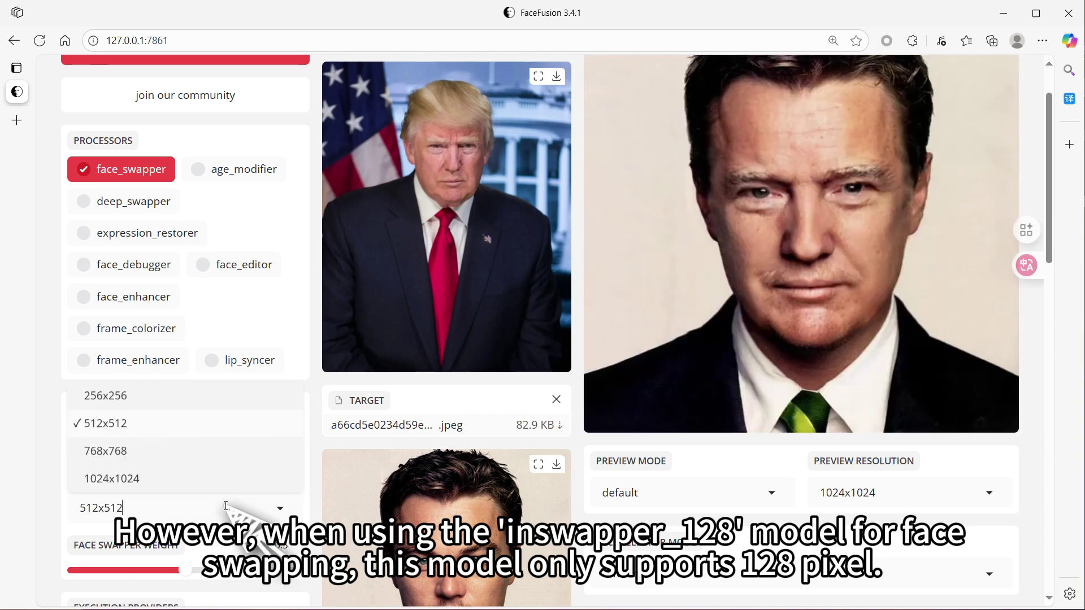
{"action": "left_click", "coordinate": [184, 396]}
- Switch the swapper to inswapper_128_fp16 and step pixel boost through 256x256, 384x384 to 512x512
{"action": "left_click", "coordinate": [226, 434]}
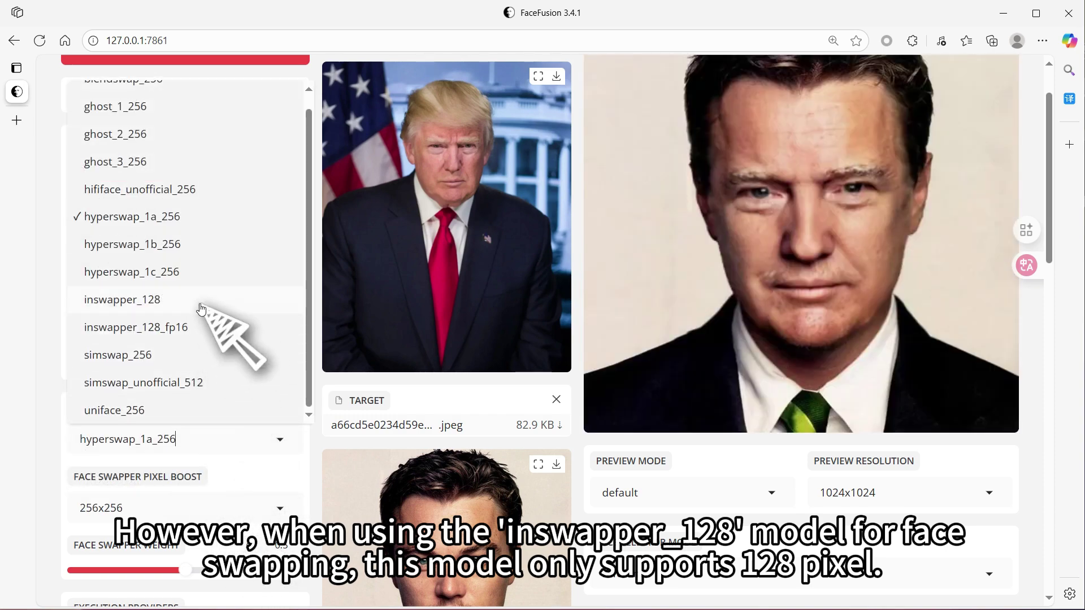
{"action": "left_click", "coordinate": [207, 299]}
{"action": "left_click", "coordinate": [215, 507]}
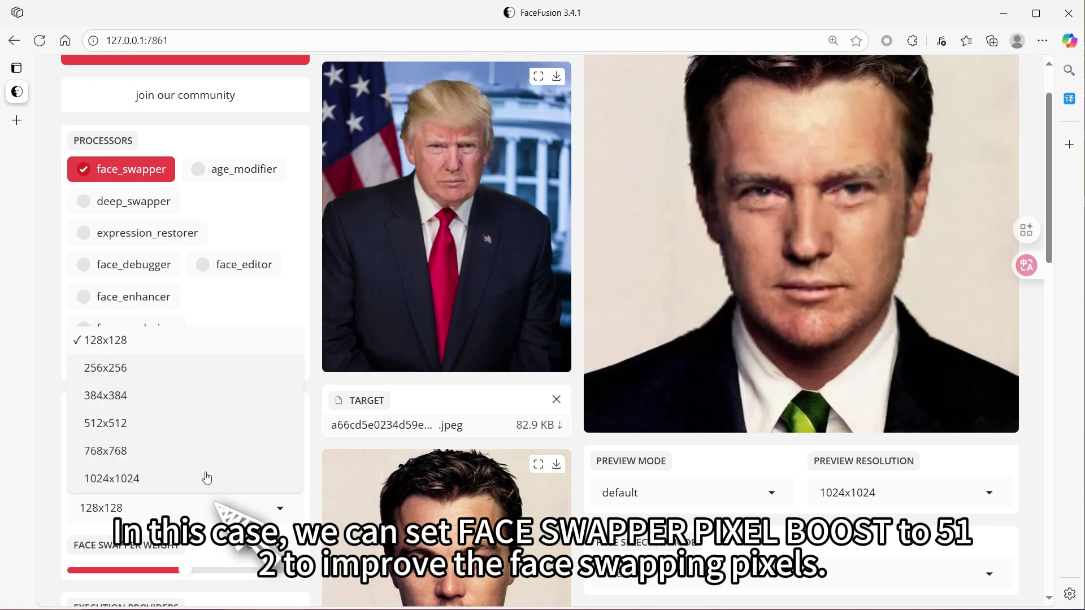
{"action": "left_click", "coordinate": [173, 379]}
{"action": "left_click", "coordinate": [215, 508]}
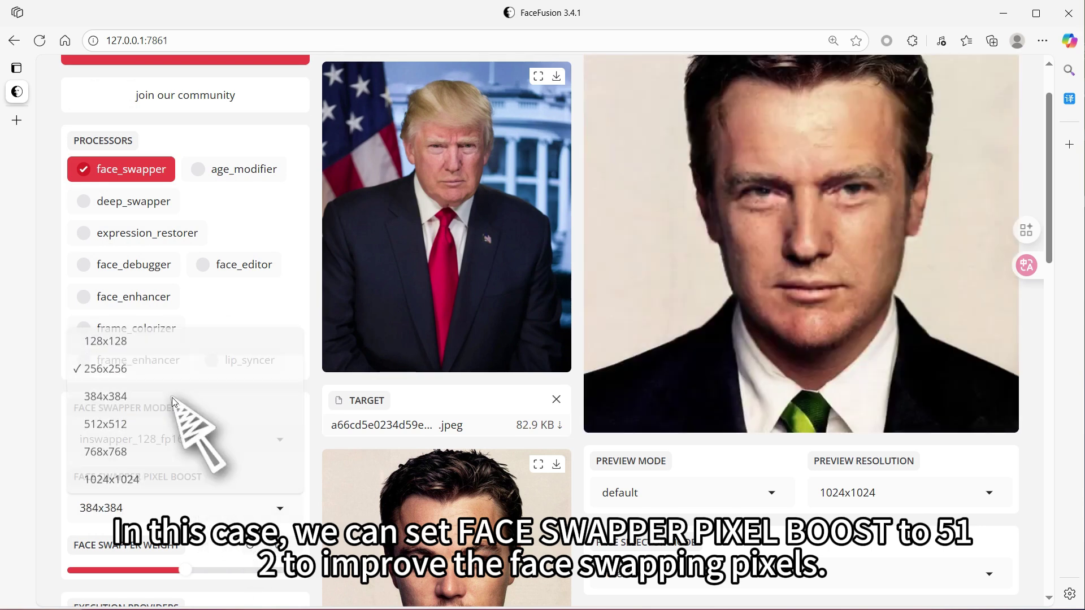
{"action": "left_click", "coordinate": [175, 403]}
{"action": "left_click", "coordinate": [193, 504]}
{"action": "left_click", "coordinate": [170, 425]}
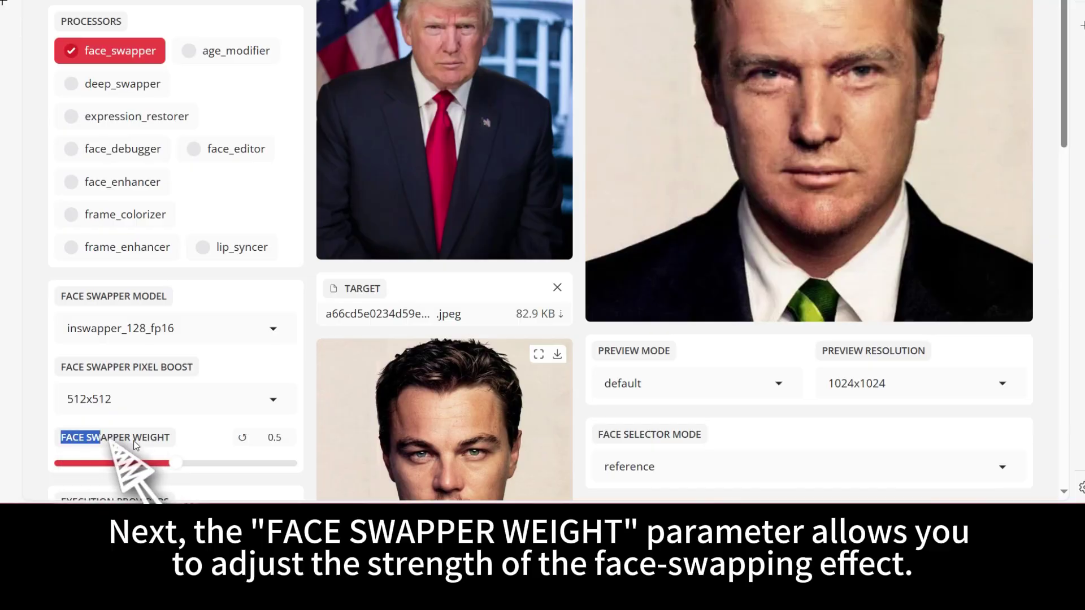
- Test face swapper weight at 0 and 1, settle on about 0.45, and re-enable face_enhancer
{"action": "left_click_drag", "start_coordinate": [136, 445], "coordinate": [212, 452]}
{"action": "left_click", "coordinate": [212, 433]}
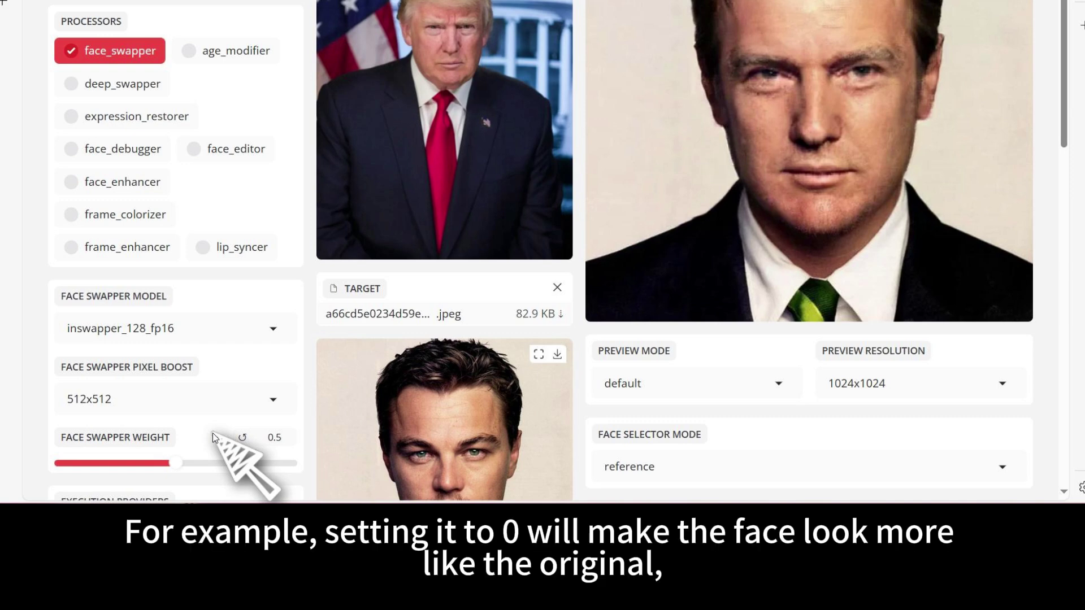
{"action": "left_click", "coordinate": [60, 464]}
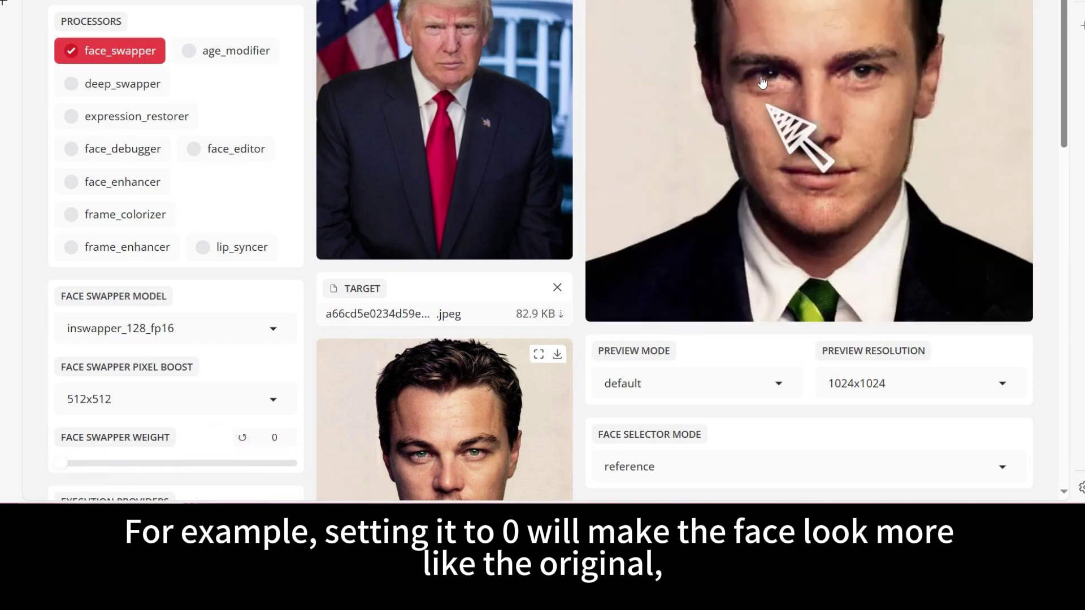
{"action": "left_click", "coordinate": [290, 463]}
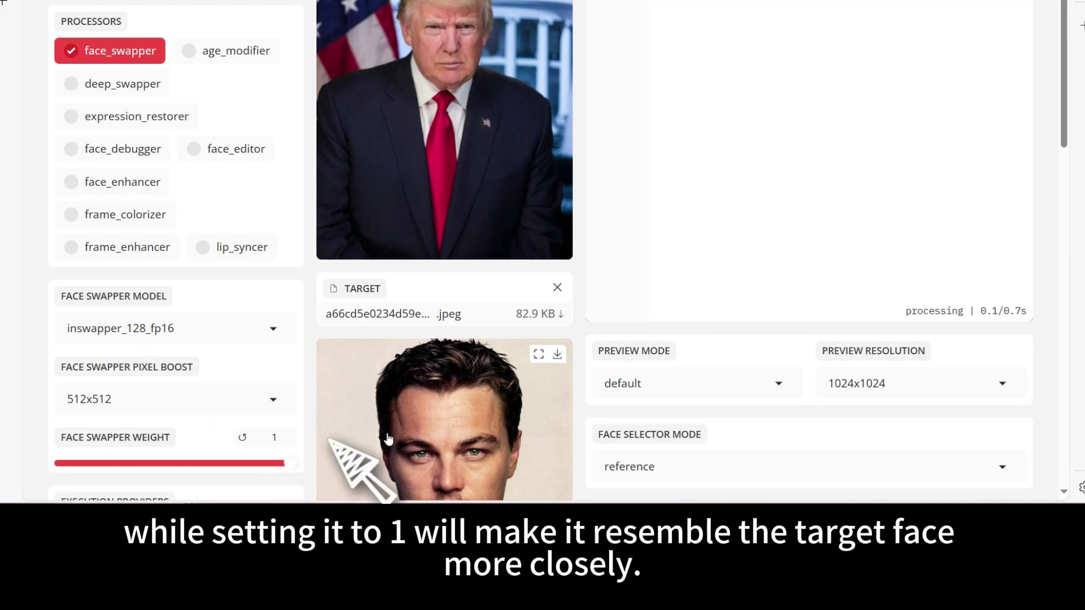
{"action": "left_click", "coordinate": [167, 464]}
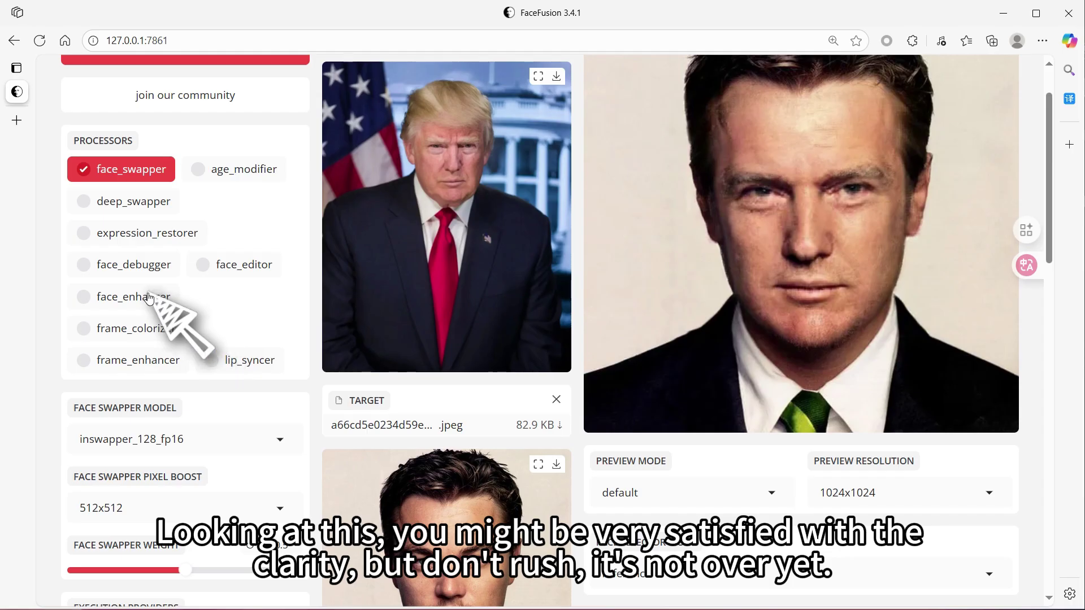
{"action": "left_click", "coordinate": [138, 180]}
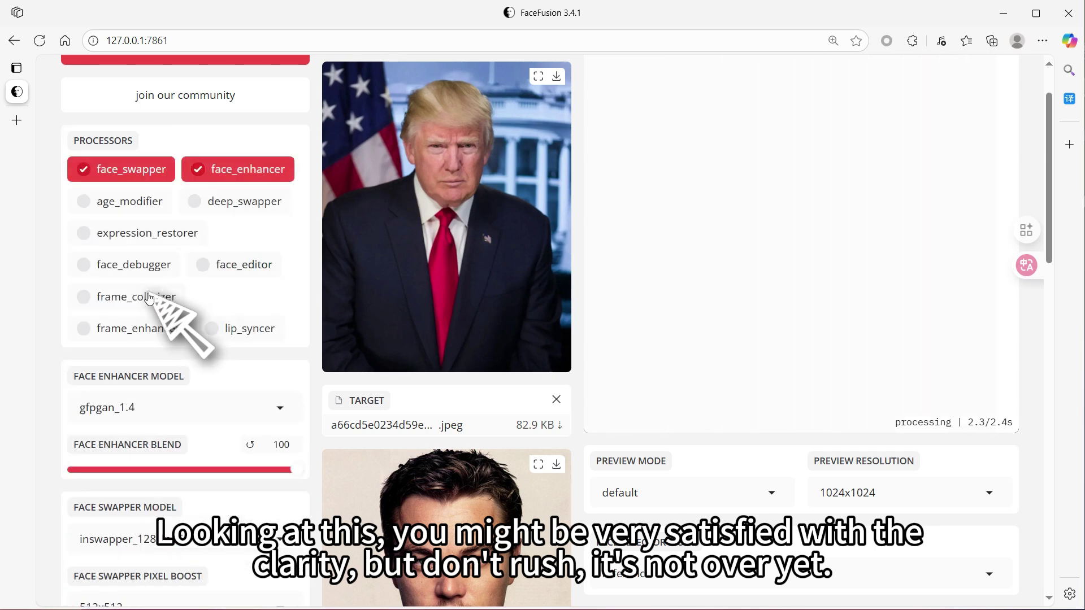
- Enable the frame_enhancer processor
{"action": "scroll", "coordinate": [135, 339], "scroll_direction": "up", "scroll_amount": 1}
{"action": "left_click", "coordinate": [116, 397]}
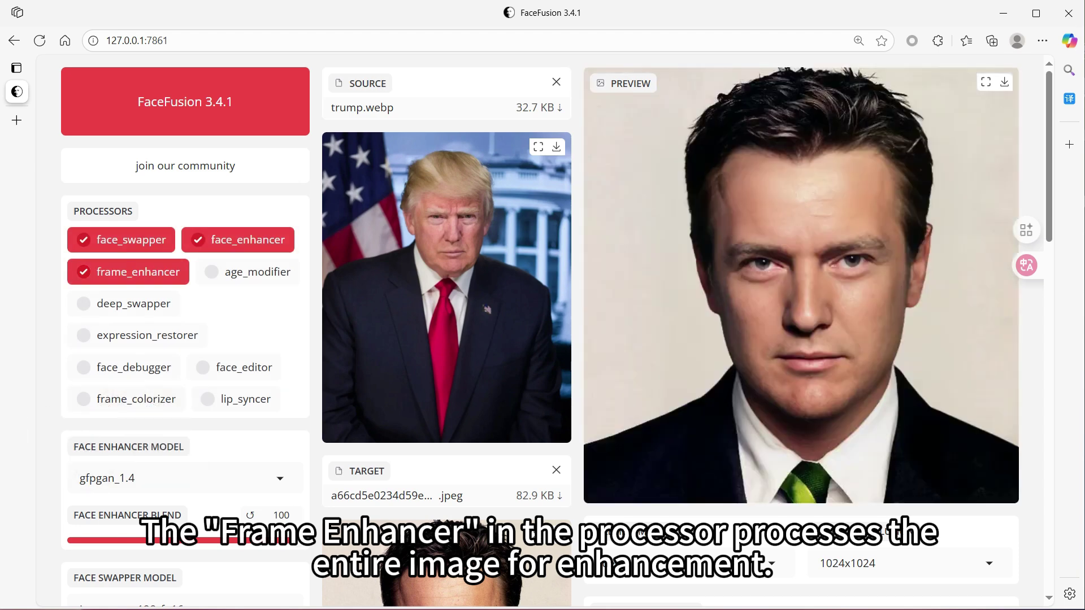
{"action": "scroll", "coordinate": [291, 399], "scroll_direction": "down", "scroll_amount": 4}
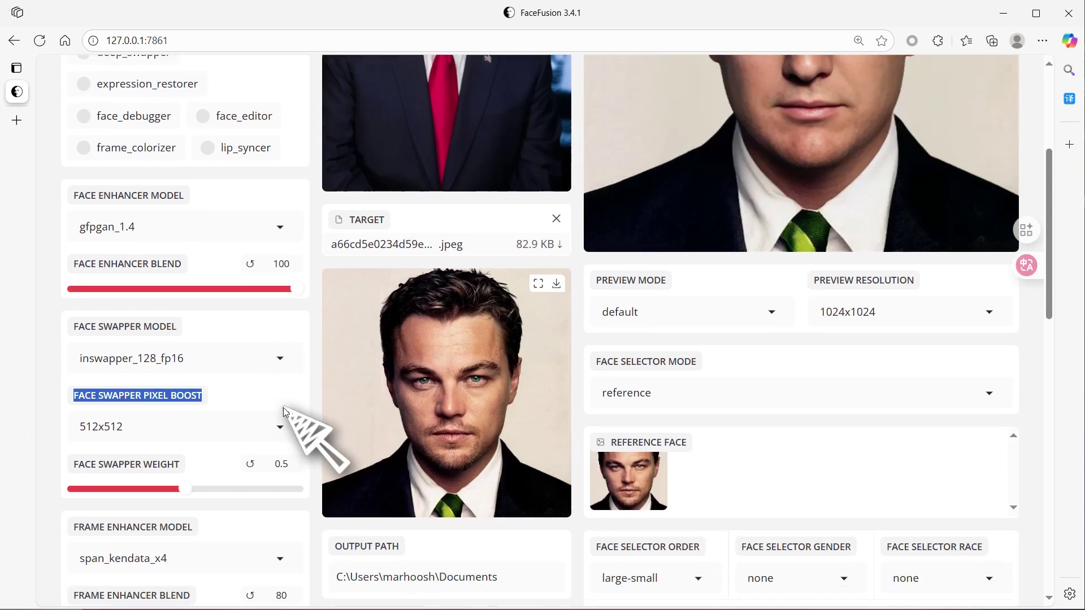
{"action": "scroll", "coordinate": [277, 413], "scroll_direction": "down", "scroll_amount": 2}
{"action": "left_click_drag", "start_coordinate": [79, 424], "coordinate": [204, 435]}
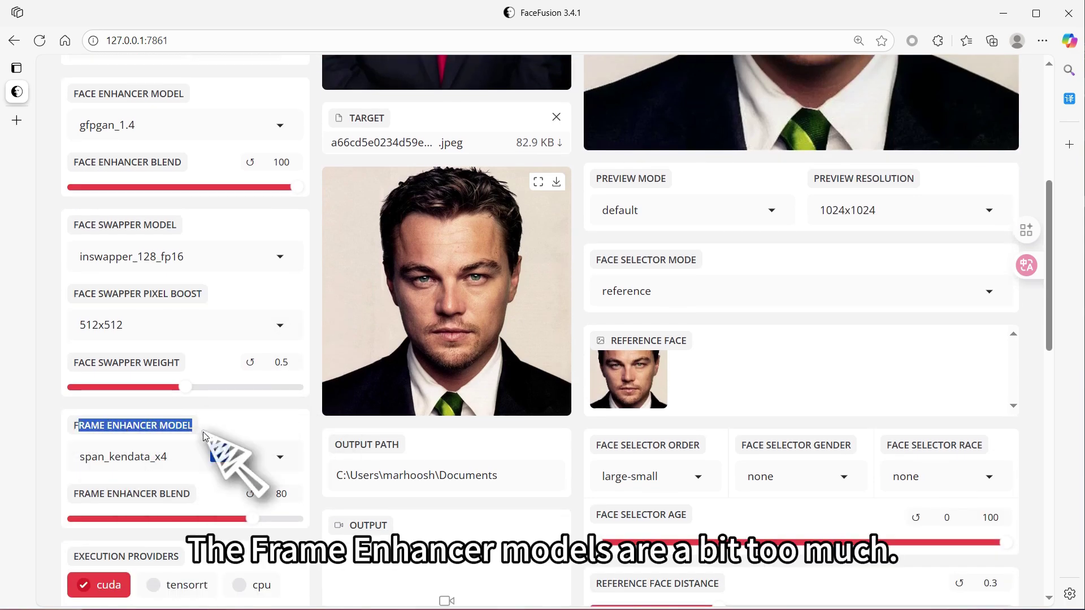
- Try real_esrgan_x4, then settle on ultra_sharp_x4 as the frame enhancer model at blend 80
{"action": "left_click", "coordinate": [252, 455]}
{"action": "scroll", "coordinate": [215, 339], "scroll_direction": "up", "scroll_amount": 2}
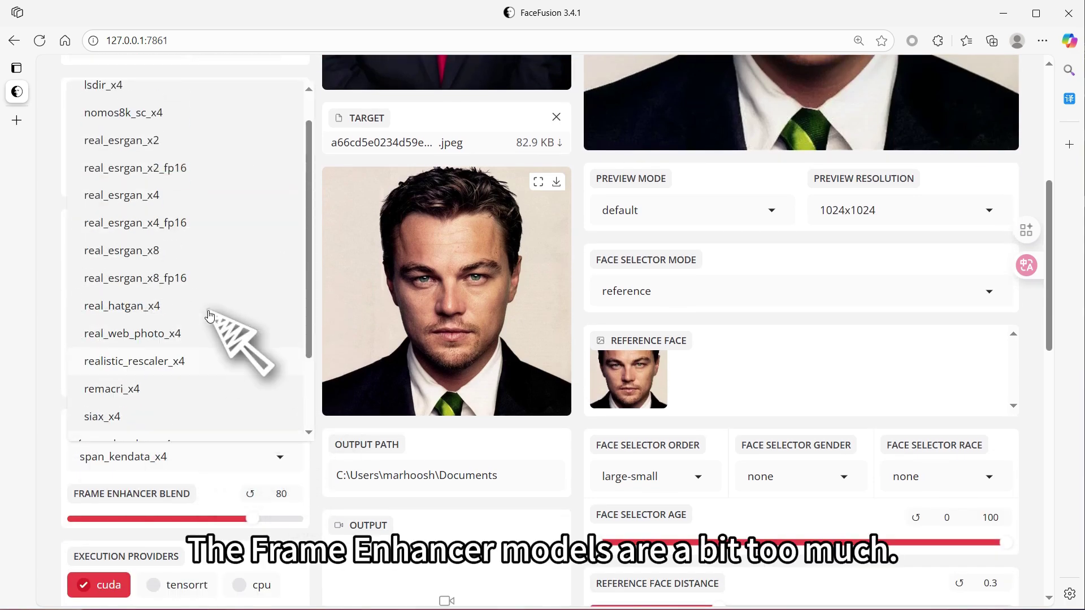
{"action": "scroll", "coordinate": [215, 299], "scroll_direction": "up", "scroll_amount": 1}
{"action": "scroll", "coordinate": [203, 226], "scroll_direction": "down", "scroll_amount": 2}
{"action": "left_click", "coordinate": [191, 168]}
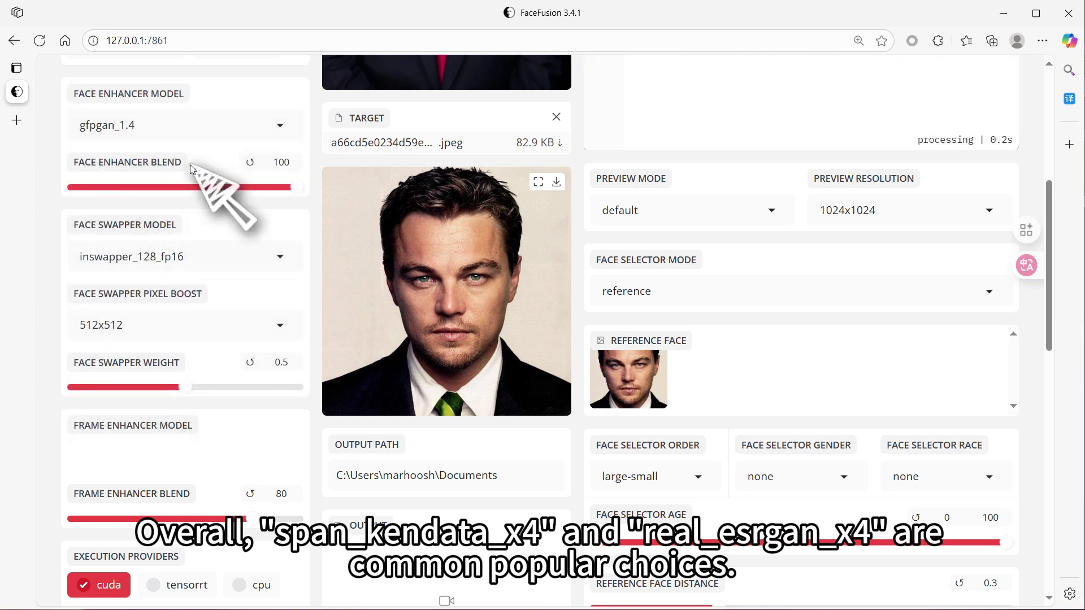
{"action": "scroll", "coordinate": [678, 365], "scroll_direction": "up", "scroll_amount": 4}
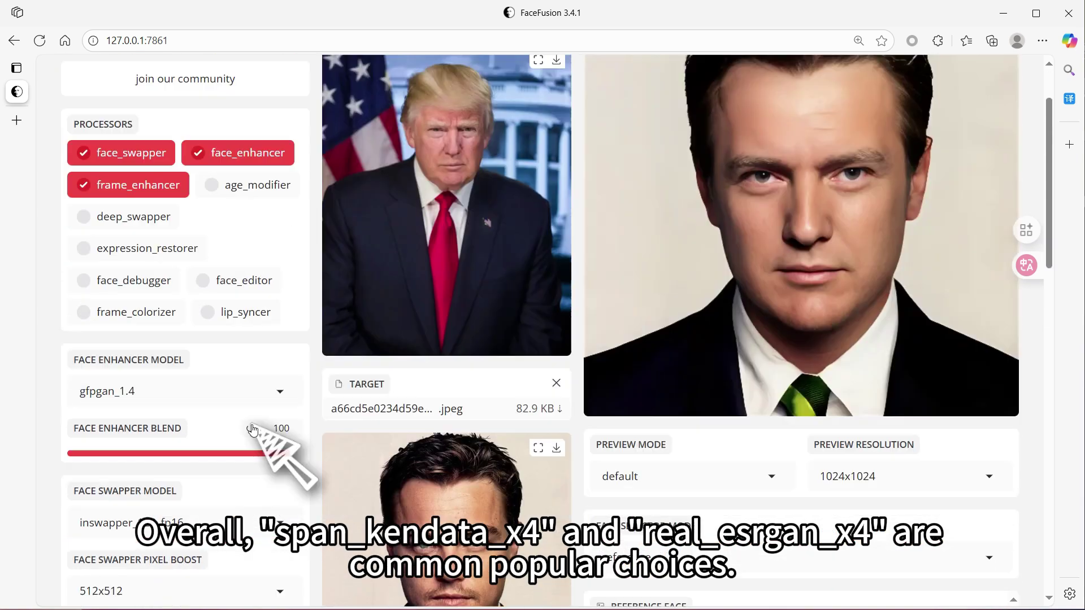
{"action": "scroll", "coordinate": [264, 436], "scroll_direction": "down", "scroll_amount": 4}
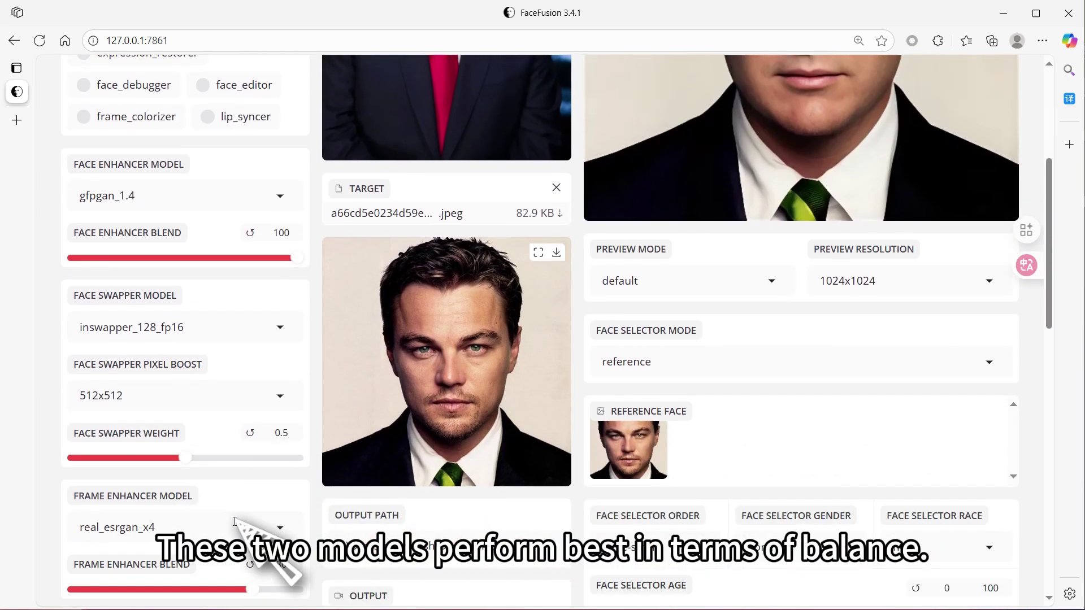
{"action": "left_click", "coordinate": [235, 523]}
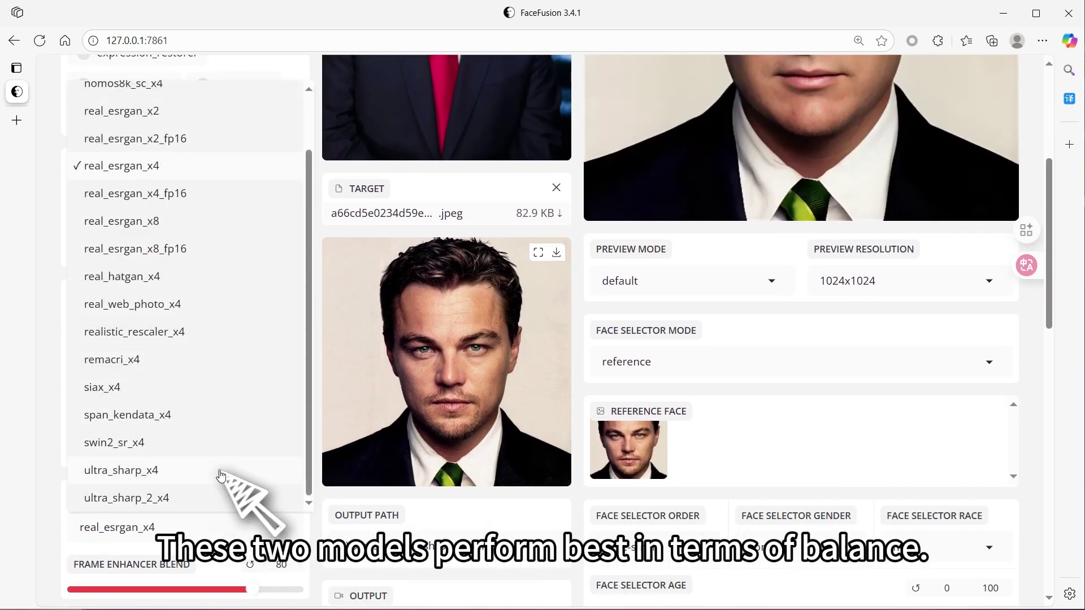
{"action": "left_click", "coordinate": [198, 473]}
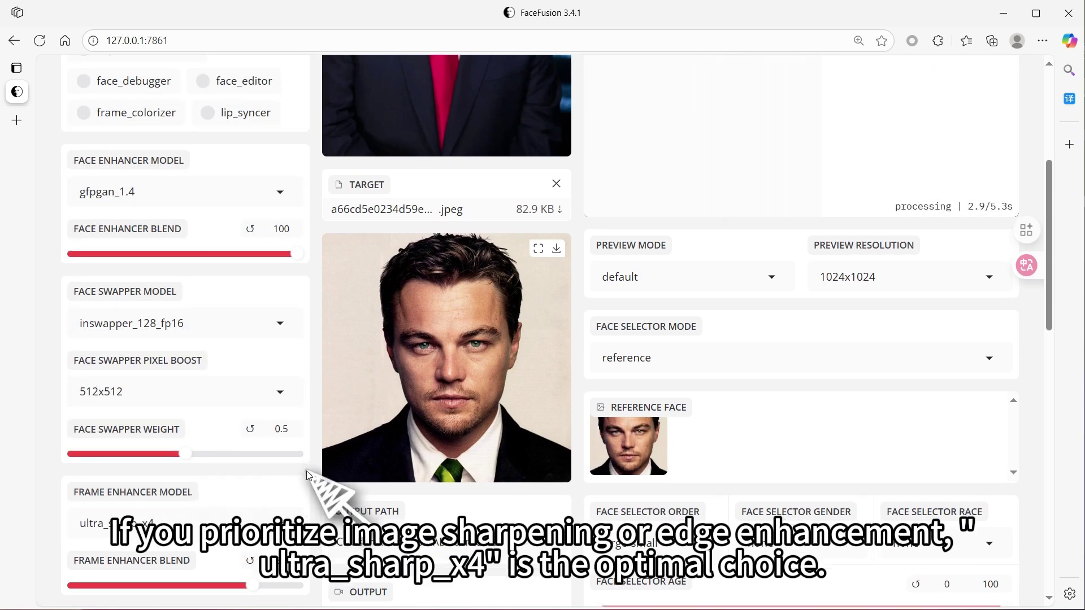
{"action": "scroll", "coordinate": [288, 469], "scroll_direction": "down", "scroll_amount": 1}
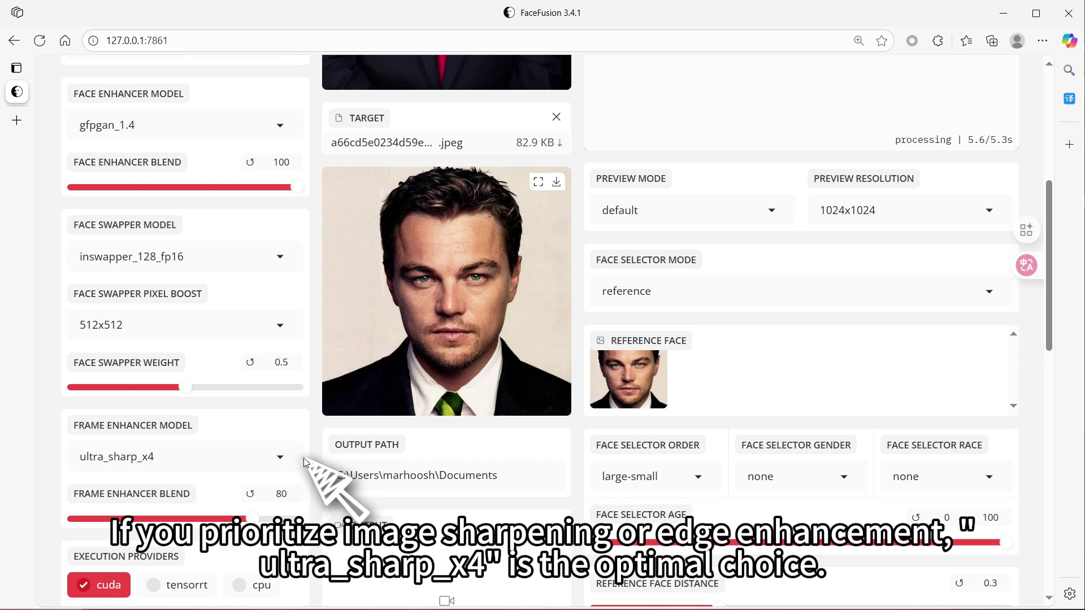
{"action": "scroll", "coordinate": [290, 460], "scroll_direction": "up", "scroll_amount": 1}
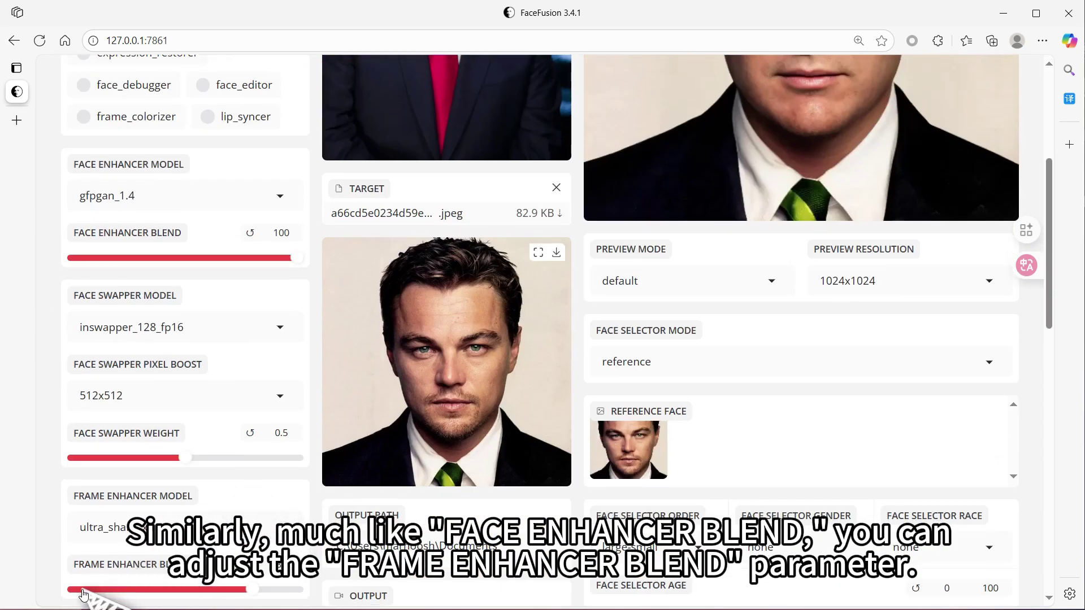
- Drop the Frame Enhancer Blend near zero and uncheck the frame_enhancer processor
{"action": "left_click", "coordinate": [82, 590]}
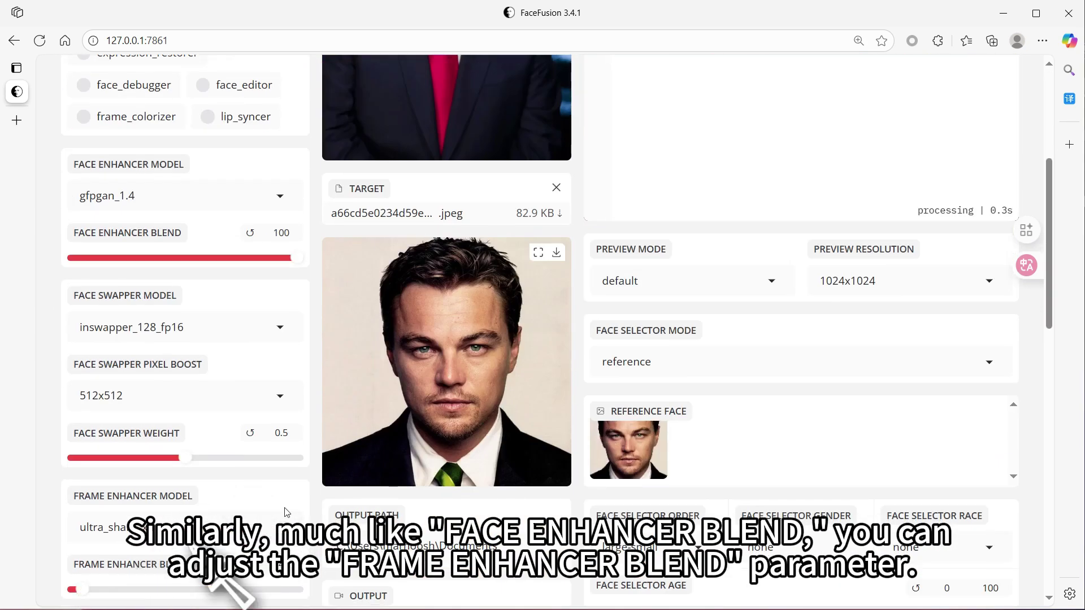
{"action": "scroll", "coordinate": [294, 507], "scroll_direction": "up", "scroll_amount": 4}
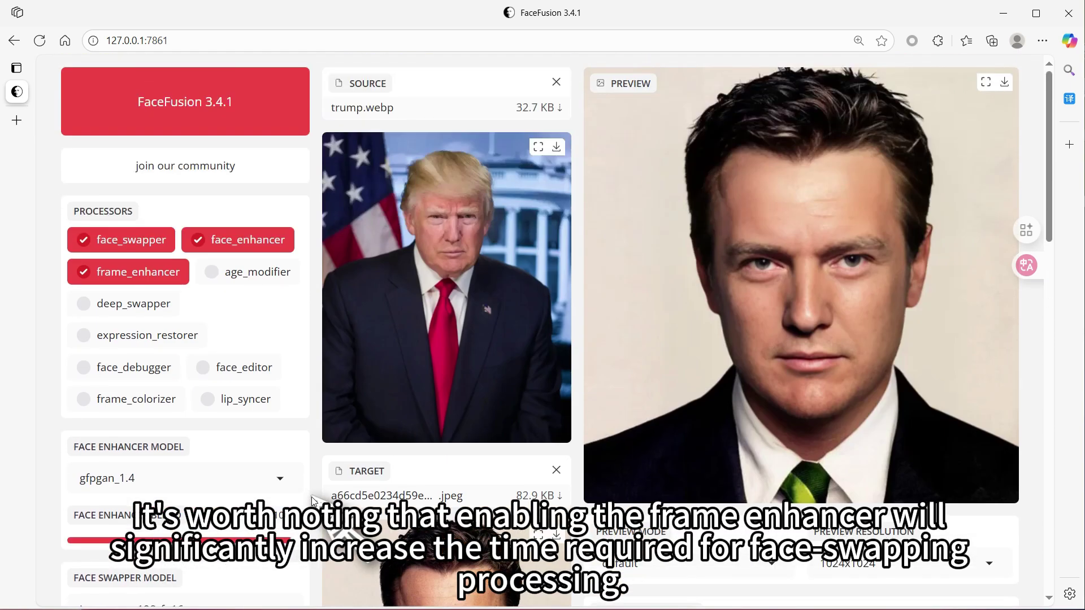
{"action": "scroll", "coordinate": [310, 497], "scroll_direction": "down", "scroll_amount": 1}
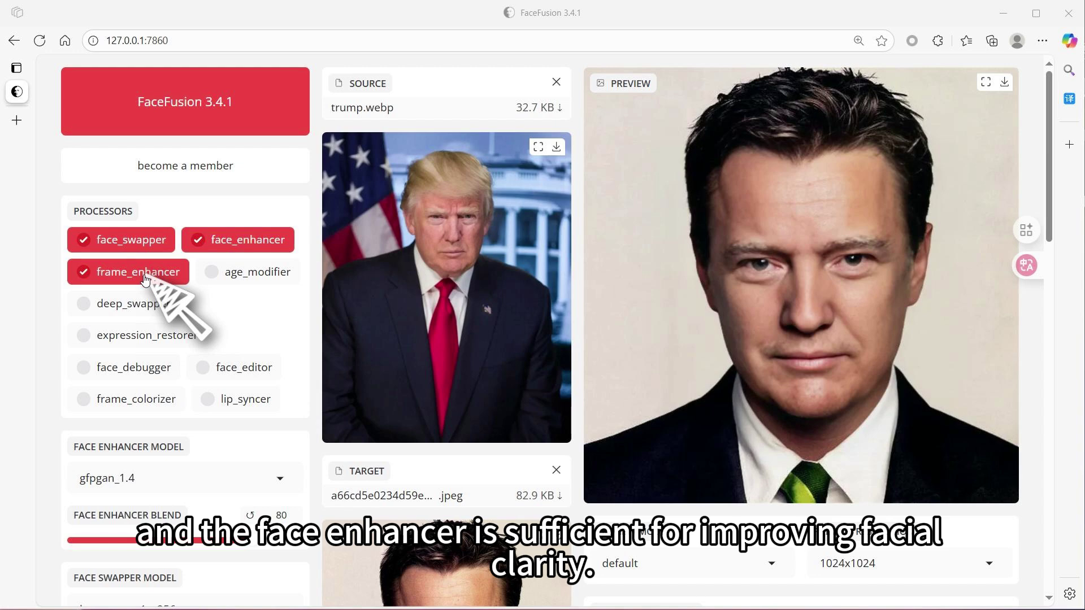
{"action": "left_click", "coordinate": [142, 275]}
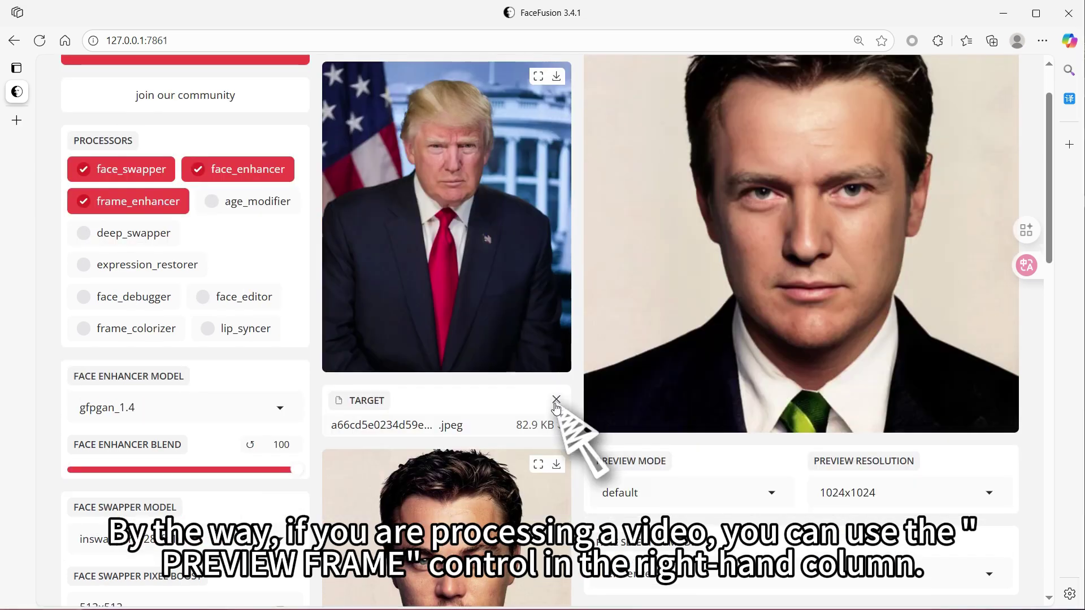
- Swap the portrait target for dance_1.mp4 and step the preview to frame 47, then 95
{"action": "left_click", "coordinate": [560, 396]}
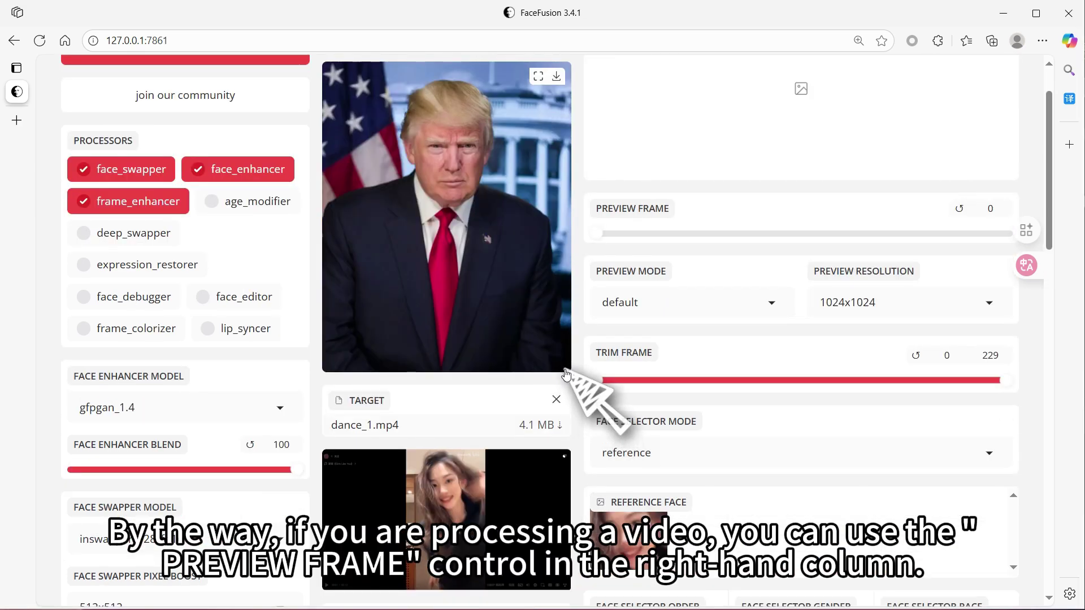
{"action": "scroll", "coordinate": [594, 374], "scroll_direction": "up", "scroll_amount": 2}
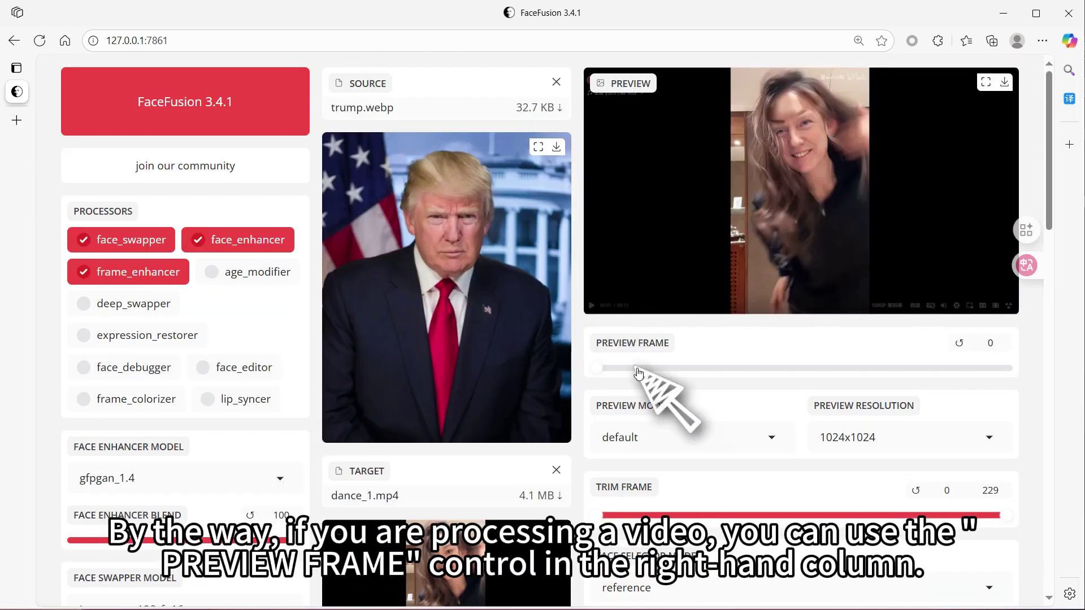
{"action": "left_click", "coordinate": [681, 368]}
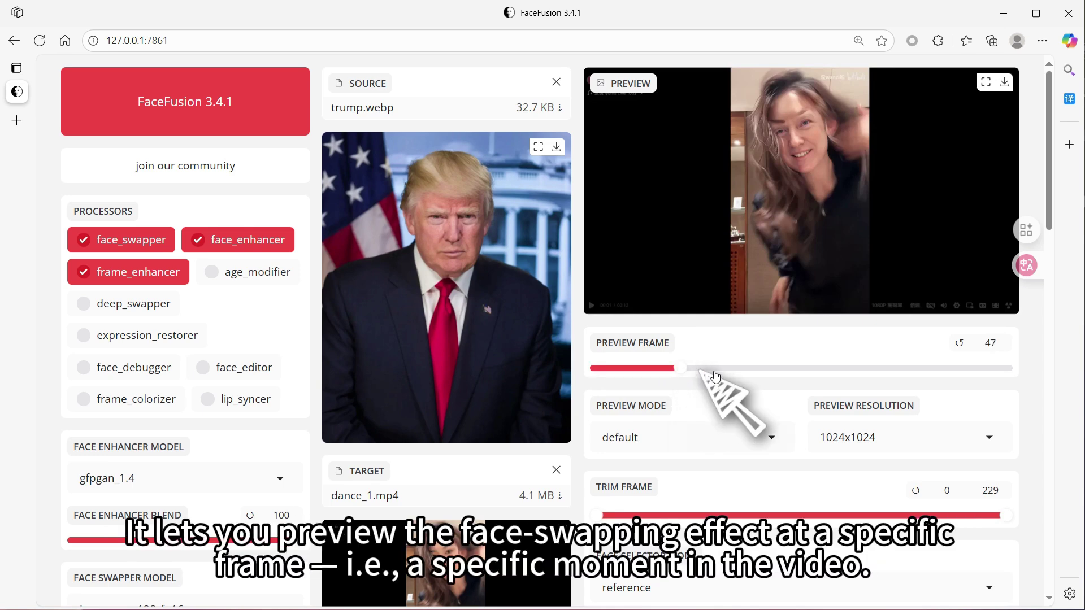
{"action": "left_click", "coordinate": [767, 371]}
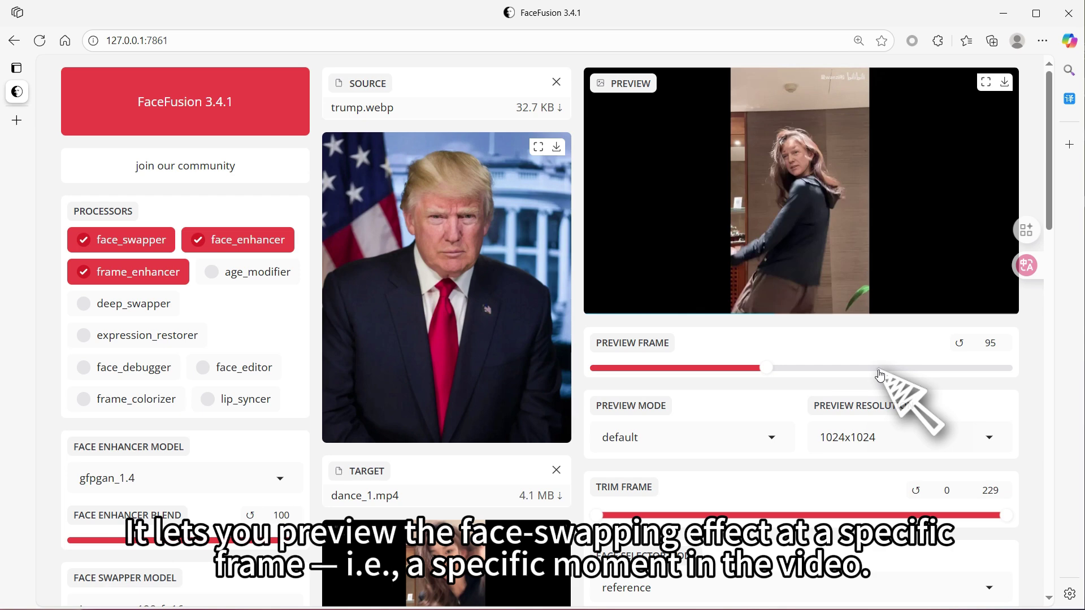
{"action": "left_click_drag", "start_coordinate": [601, 398], "coordinate": [705, 413]}
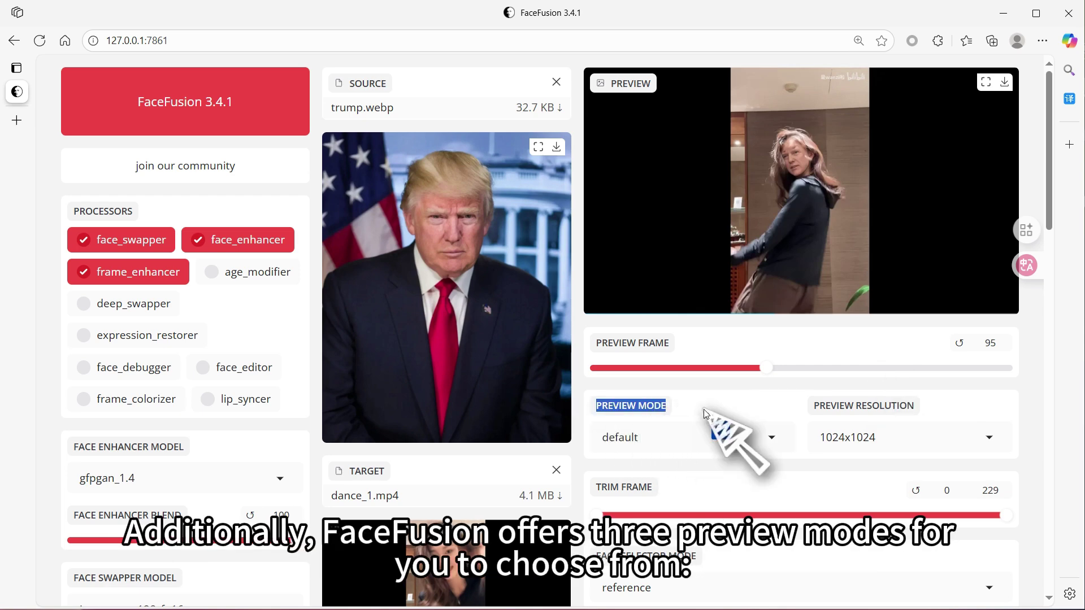
- Switch Preview Mode to frame-by-frame, then to face-by-face
{"action": "left_click", "coordinate": [680, 434]}
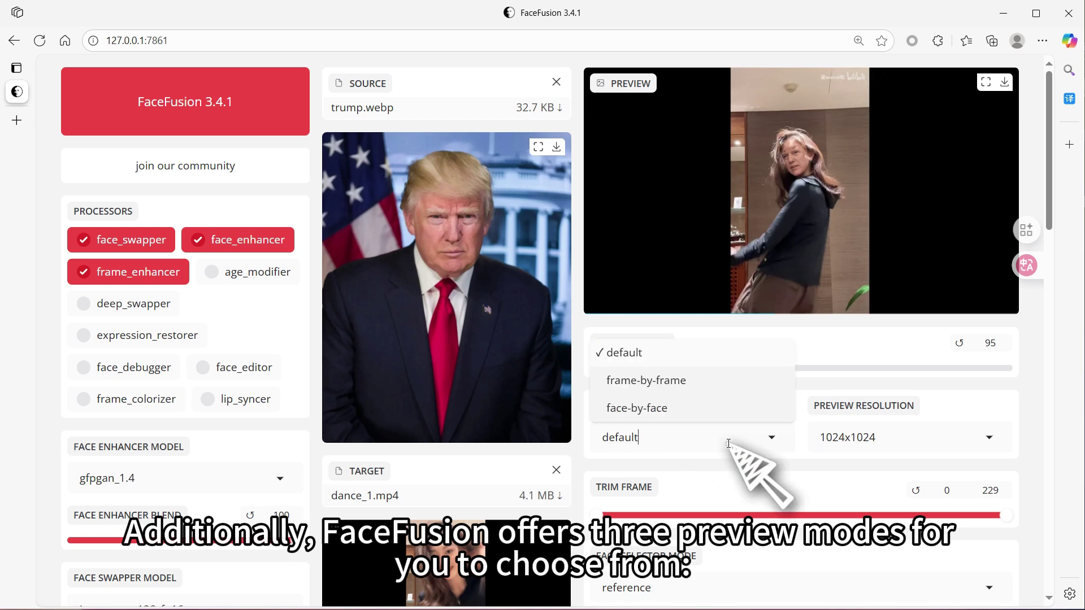
{"action": "left_click", "coordinate": [681, 389]}
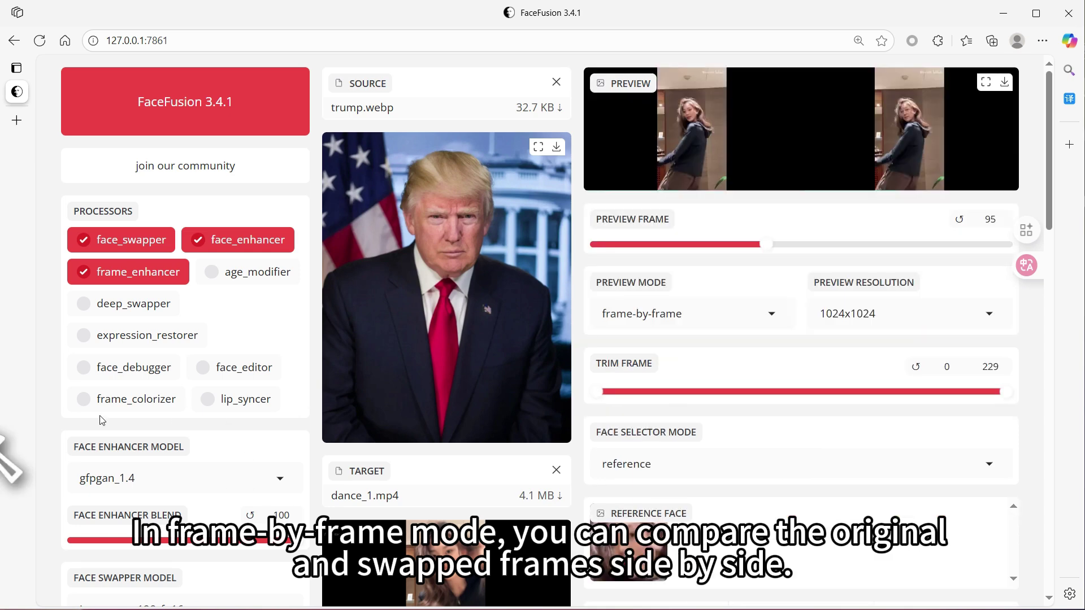
{"action": "left_click", "coordinate": [718, 317]}
{"action": "left_click", "coordinate": [687, 401]}
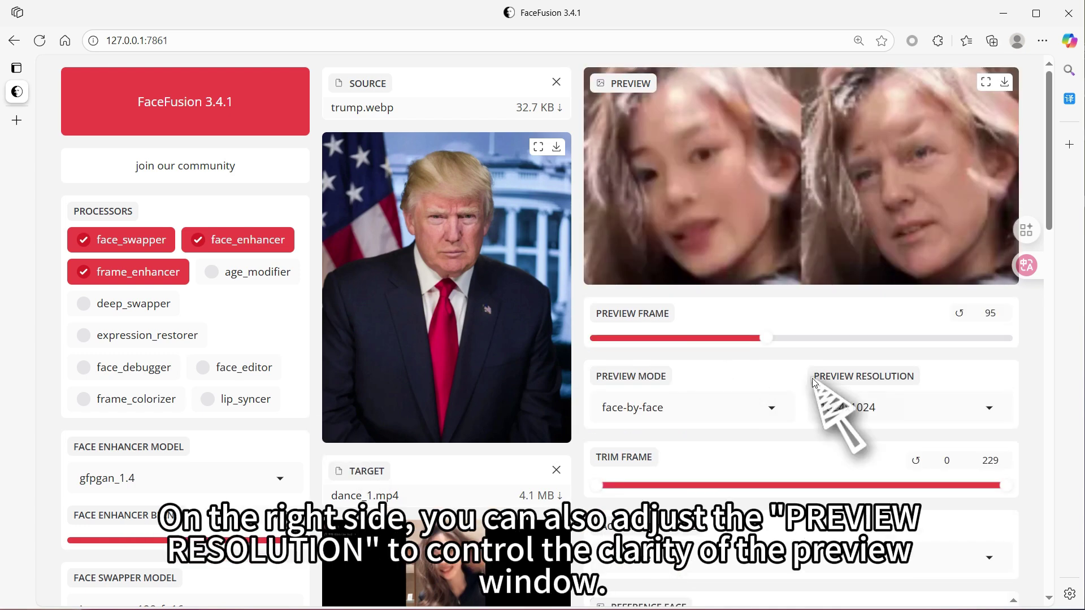
- Set Preview Resolution to 512x512, then back to 1024x1024
{"action": "left_click", "coordinate": [899, 408]}
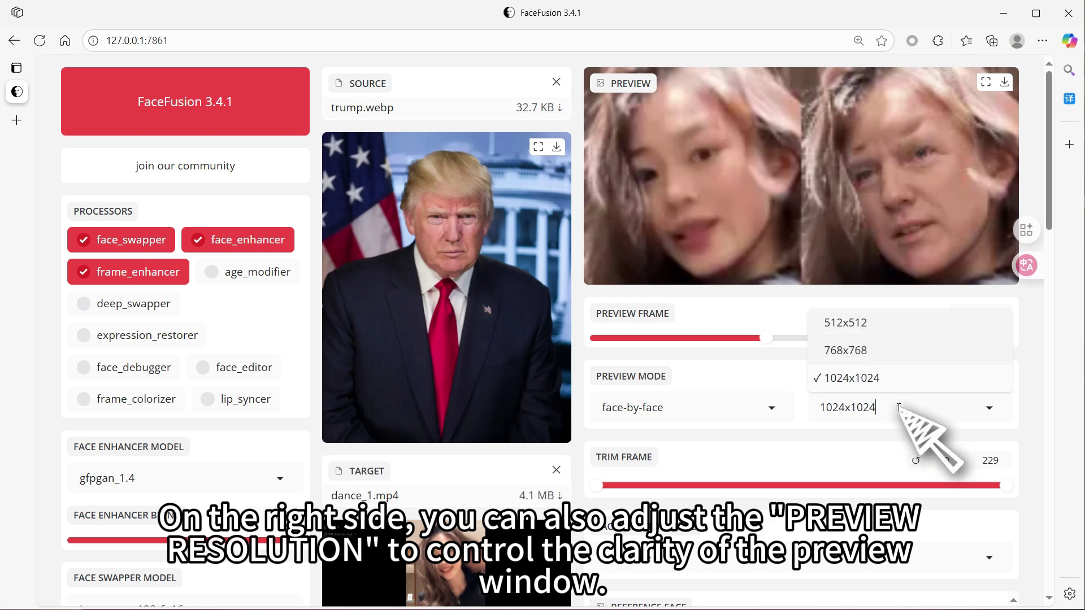
{"action": "left_click", "coordinate": [876, 328]}
{"action": "left_click", "coordinate": [876, 407]}
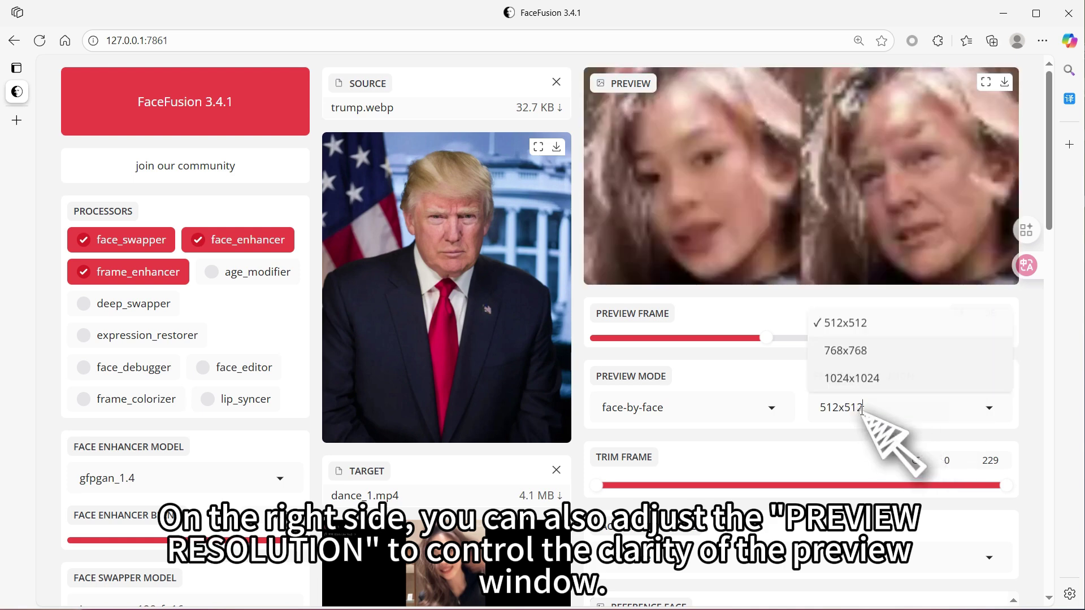
{"action": "left_click", "coordinate": [865, 380]}
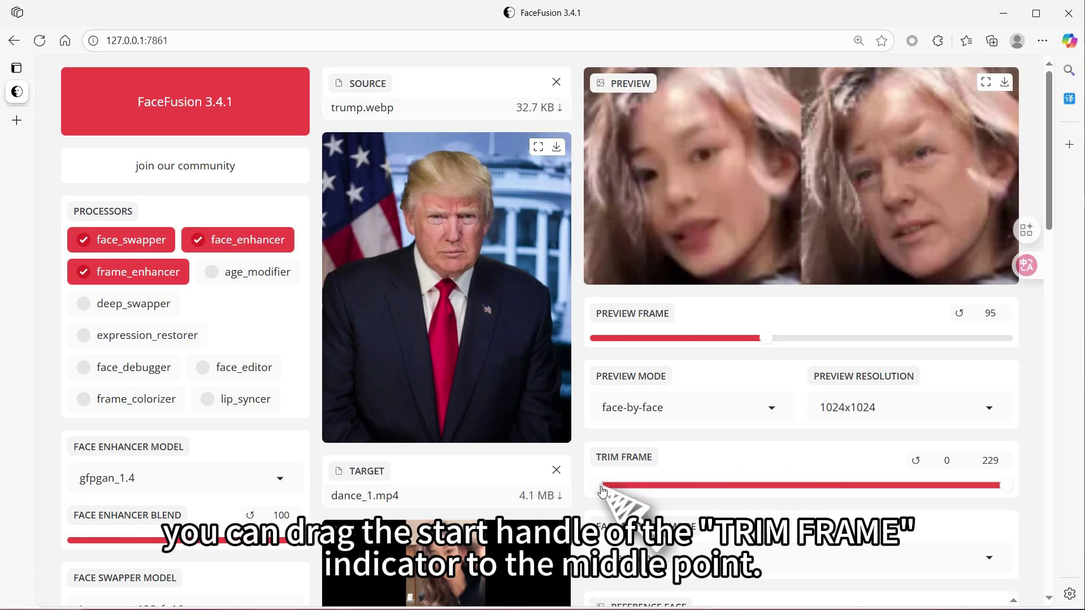
- Move the Trim Frame start to about frame 117, keeping the end at 229
{"action": "left_click_drag", "start_coordinate": [603, 492], "coordinate": [593, 459]}
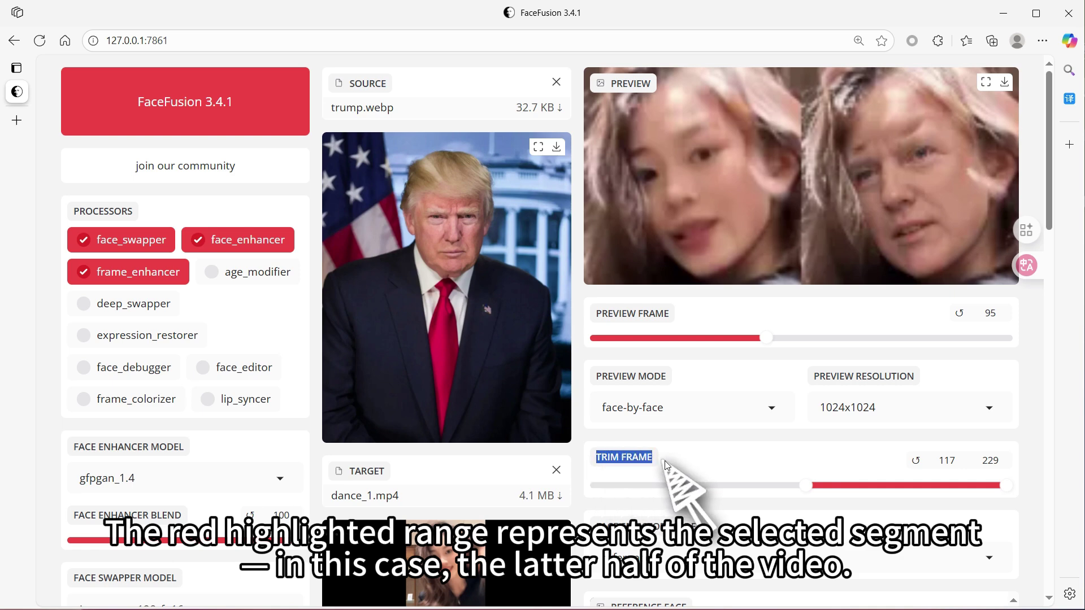
{"action": "left_click", "coordinate": [802, 460]}
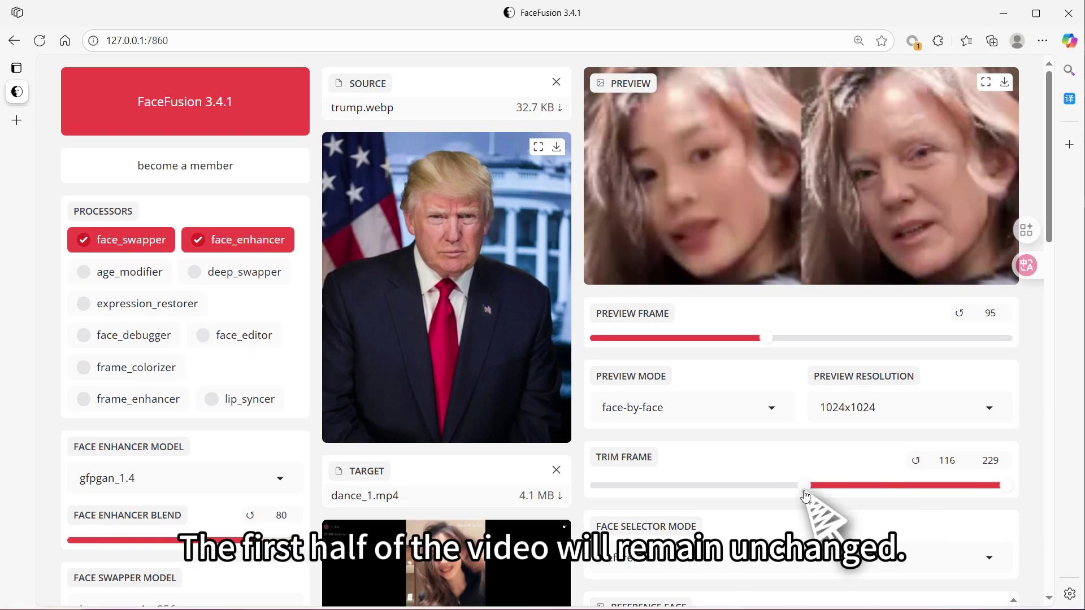
- Reset the Trim Frame start to frame 0 so the whole video is covered
{"action": "left_click_drag", "start_coordinate": [804, 486], "coordinate": [565, 495]}
{"action": "scroll", "coordinate": [579, 444], "scroll_direction": "down", "scroll_amount": 10}
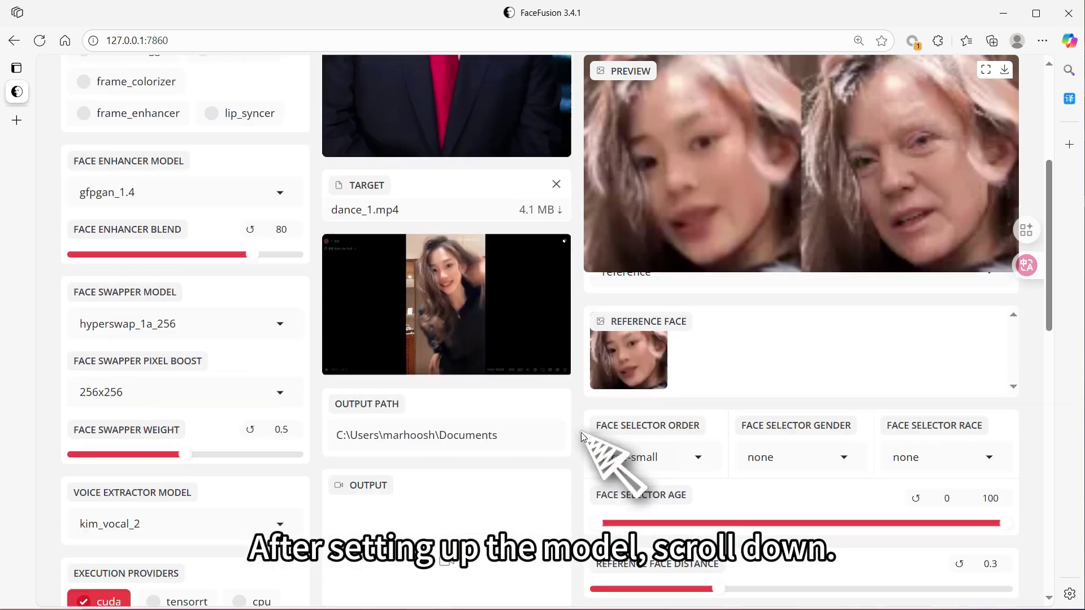
{"action": "scroll", "coordinate": [568, 406], "scroll_direction": "down", "scroll_amount": 4}
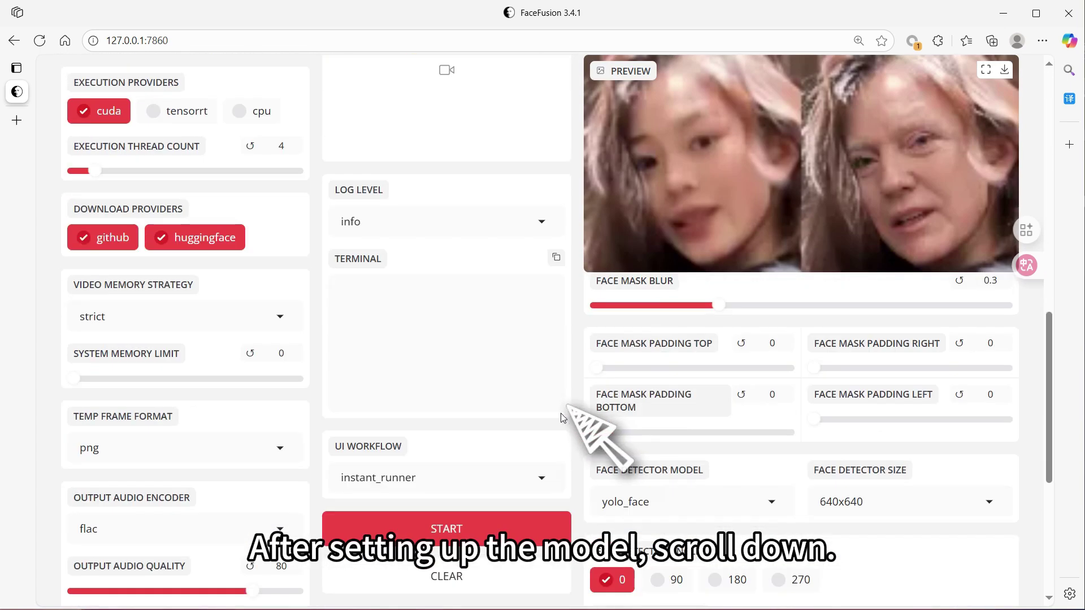
- Start the render and follow the Terminal log until it reports success in 27.13 seconds
{"action": "left_click", "coordinate": [467, 530]}
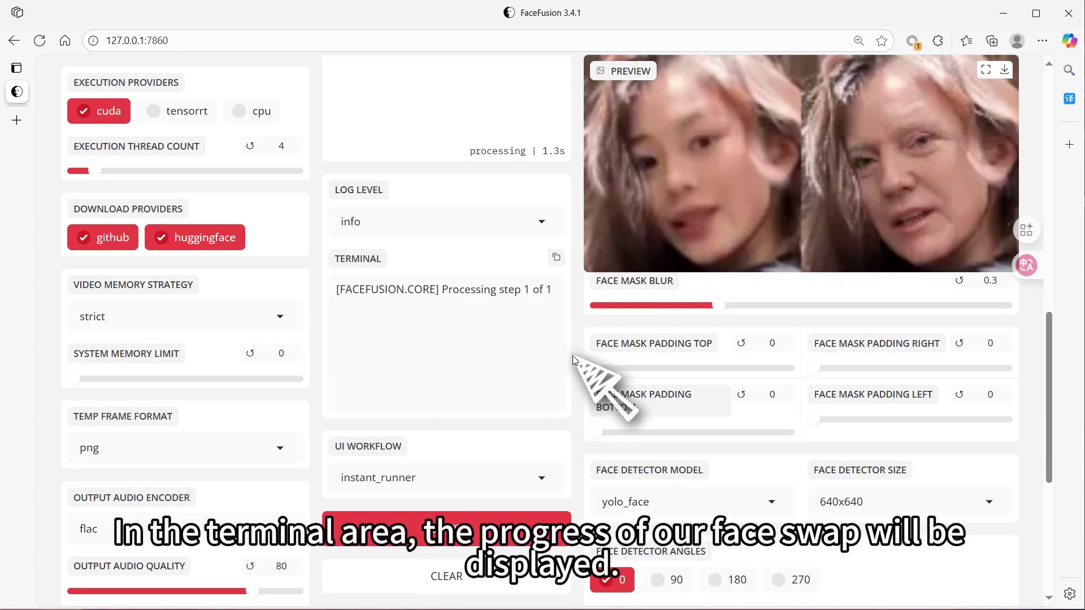
{"action": "scroll", "coordinate": [588, 339], "scroll_direction": "up", "scroll_amount": 3}
{"action": "left_click_drag", "start_coordinate": [340, 430], "coordinate": [461, 477]}
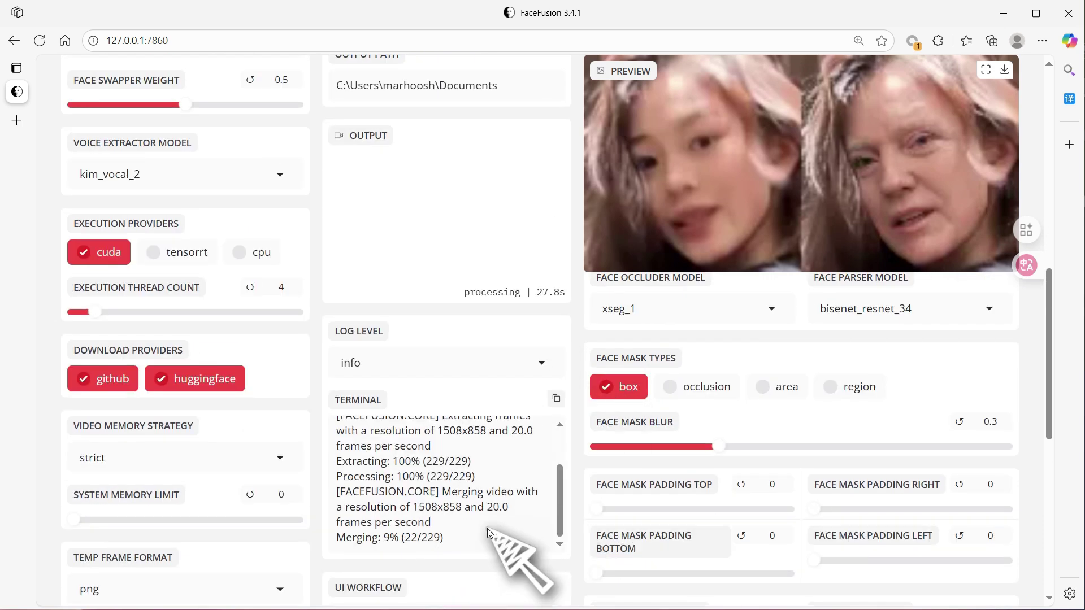
{"action": "left_click_drag", "start_coordinate": [341, 486], "coordinate": [521, 494]}
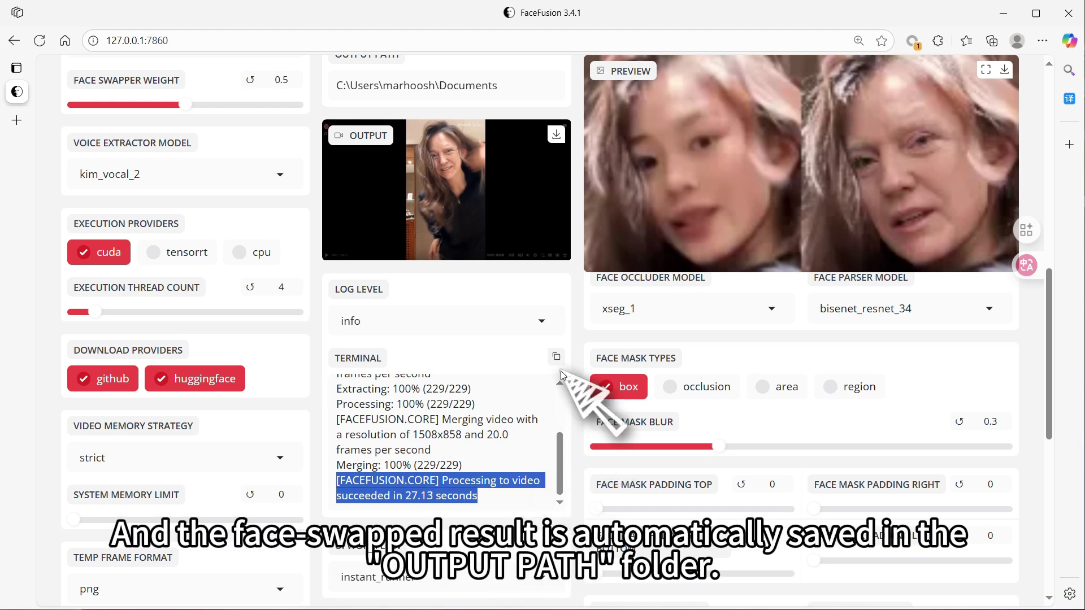
{"action": "scroll", "coordinate": [565, 372], "scroll_direction": "up", "scroll_amount": 2}
{"action": "scroll", "coordinate": [565, 362], "scroll_direction": "up", "scroll_amount": 1}
- Play the 11-second face-swapped dance video in the Output panel
{"action": "left_click_drag", "start_coordinate": [501, 226], "coordinate": [325, 244]}
{"action": "left_click", "coordinate": [339, 261]}
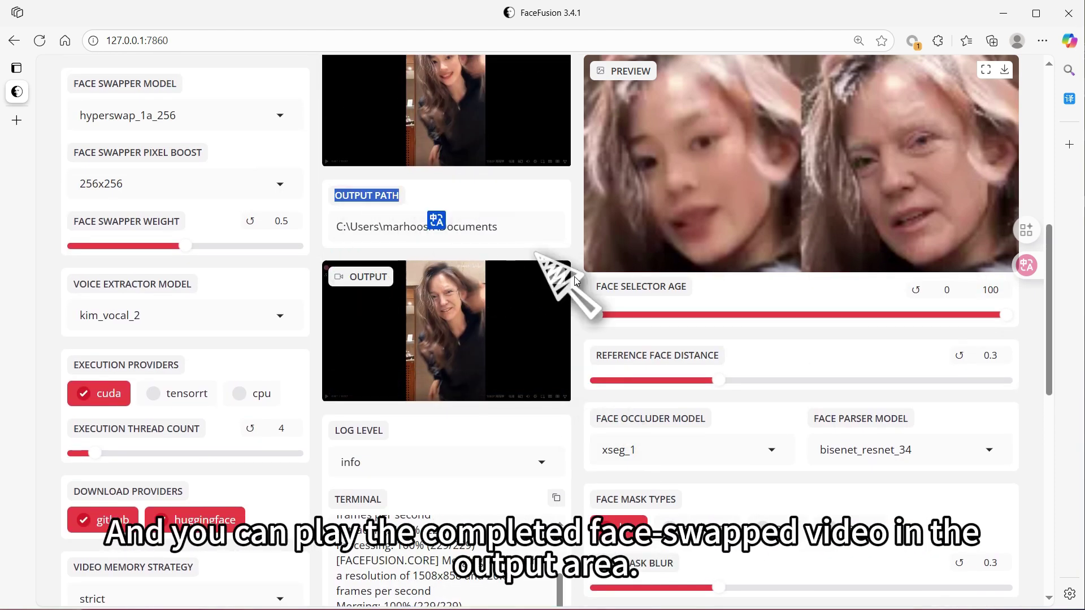
{"action": "left_click", "coordinate": [343, 384]}
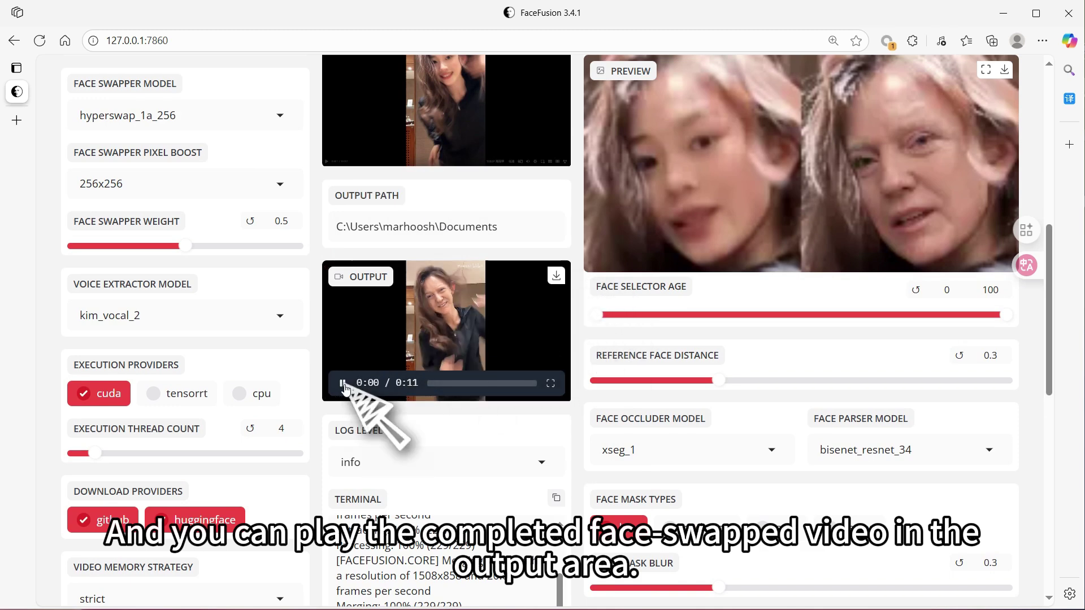